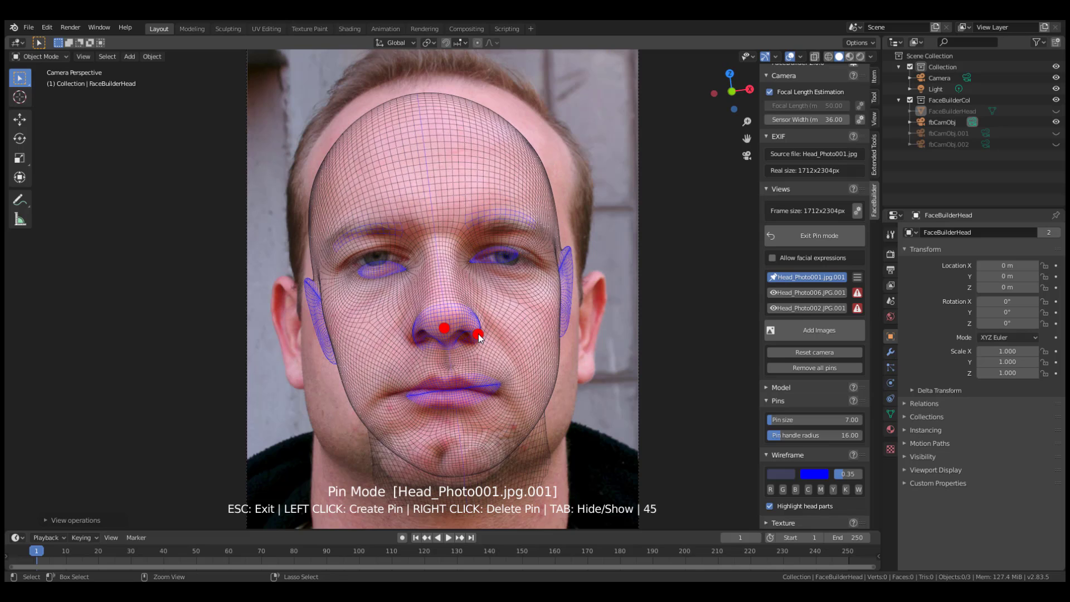
Step: Fit the head mesh to Head_Photo001 by pinning the forehead, the neck and the upper edges of both ears
click(444, 191)
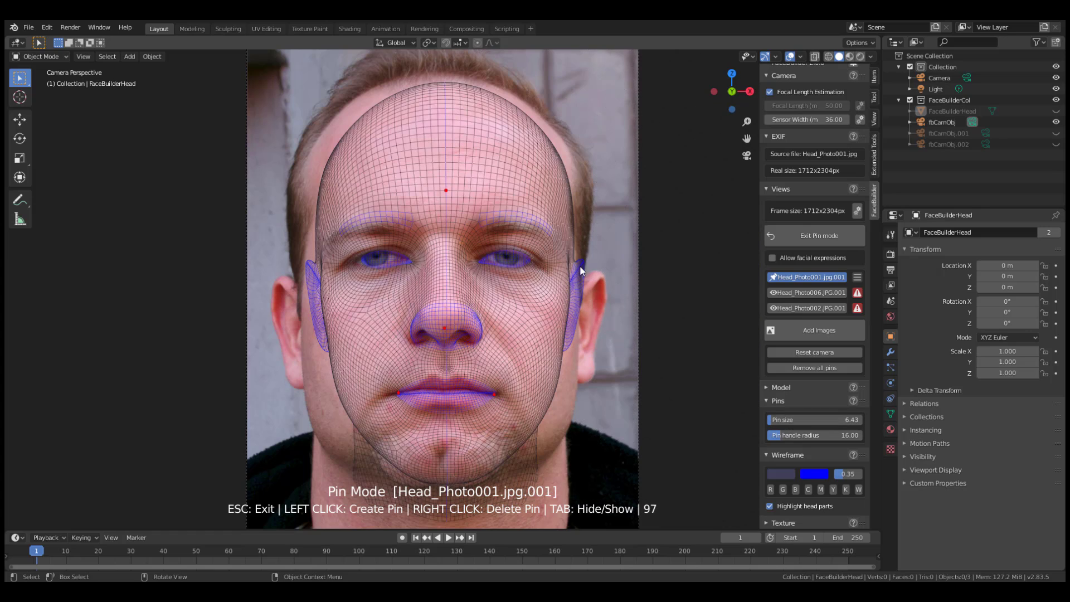
drag(319, 269, 289, 279)
click(313, 484)
click(578, 277)
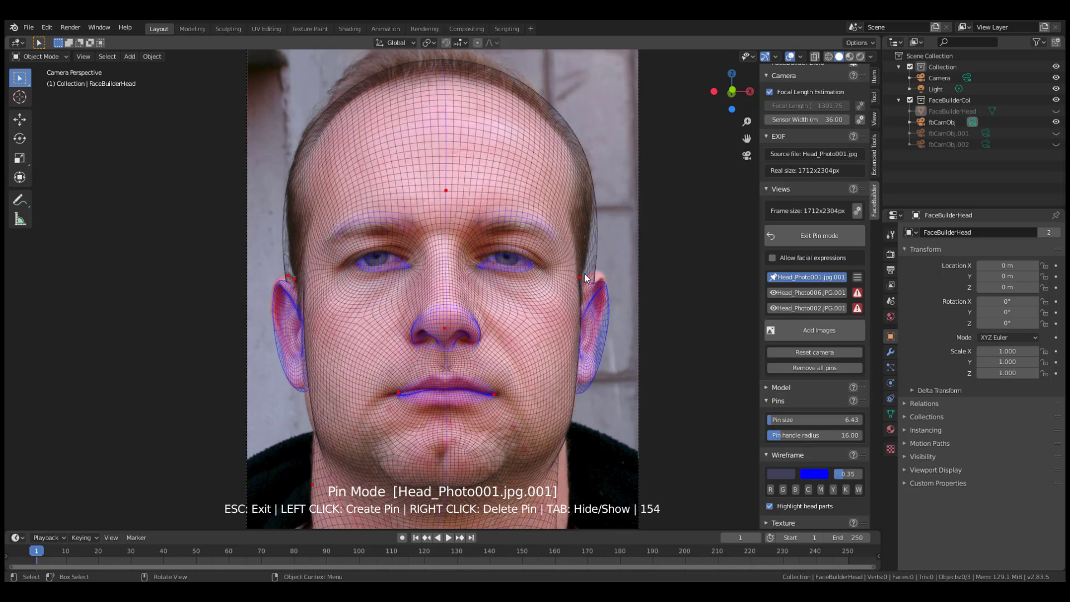
click(294, 271)
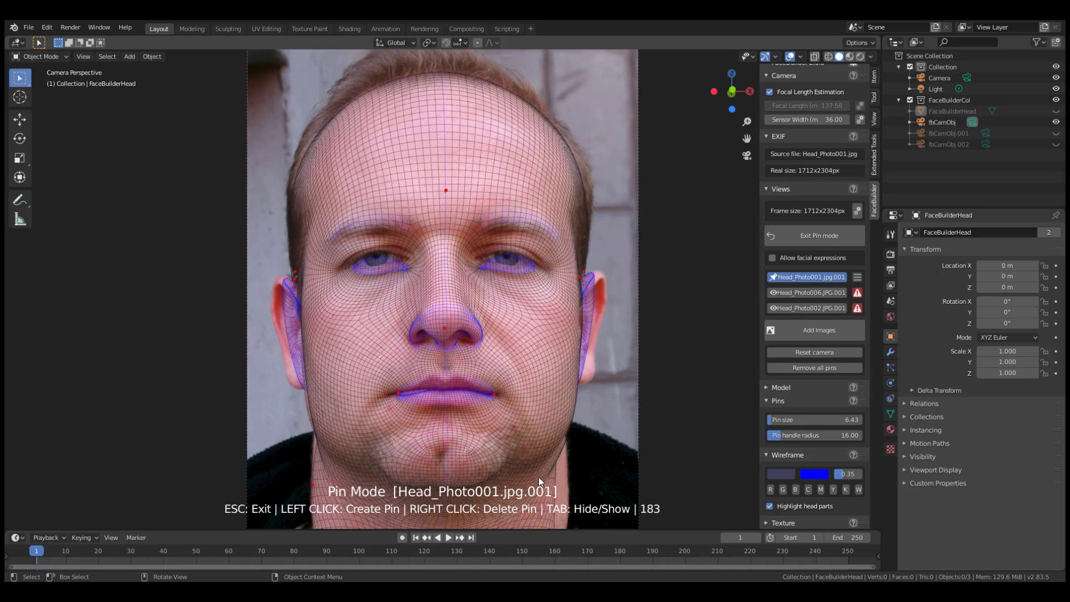
Step: Pin the mesh to the jawline on both sides of the face and to the base of the nose
drag(543, 476, 540, 460)
click(307, 409)
click(335, 462)
click(439, 339)
Step: Align the mesh with pins at the inner and outer corners of both eyes and at one inner eyebrow end
click(409, 258)
click(475, 258)
click(533, 262)
click(351, 264)
click(481, 221)
drag(483, 229, 482, 229)
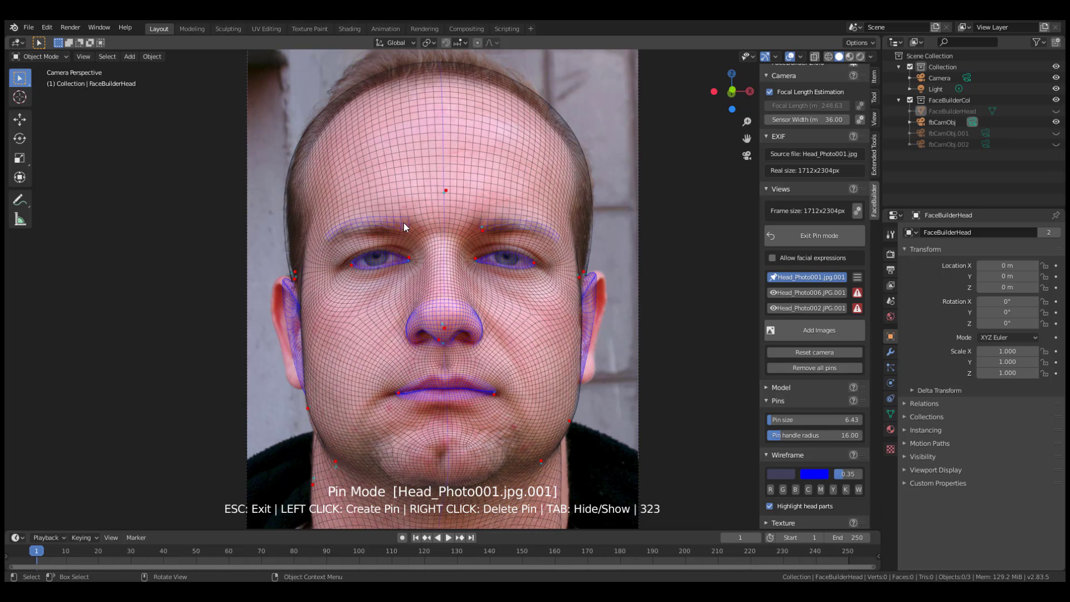
Step: Refine the head outline with pins on the neck, the jaw side, the temples and the top of the forehead
drag(565, 494, 565, 493)
click(575, 392)
click(589, 243)
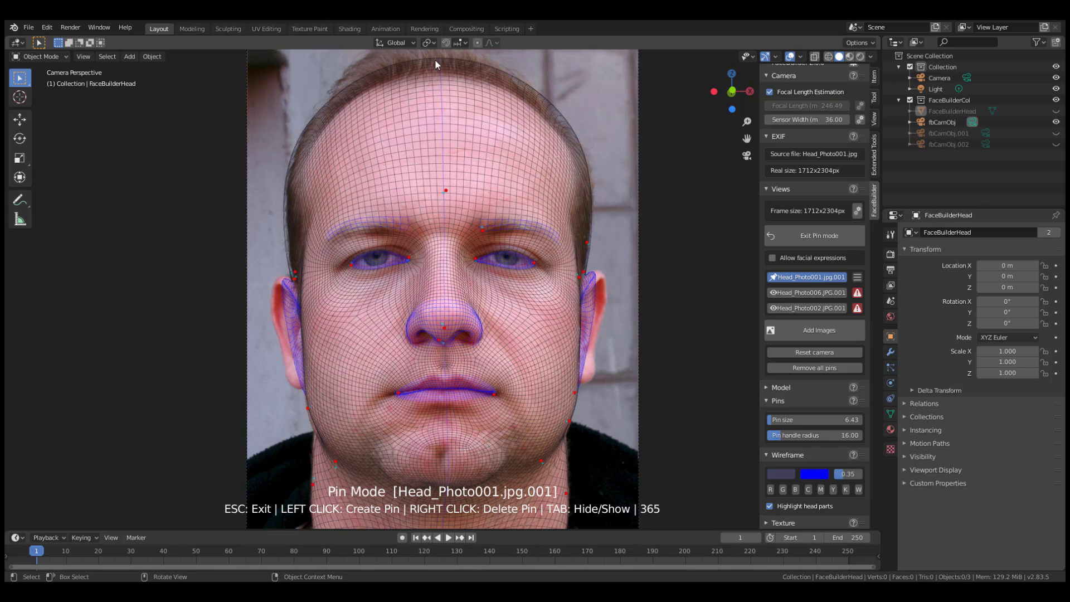
click(443, 85)
click(297, 193)
click(579, 183)
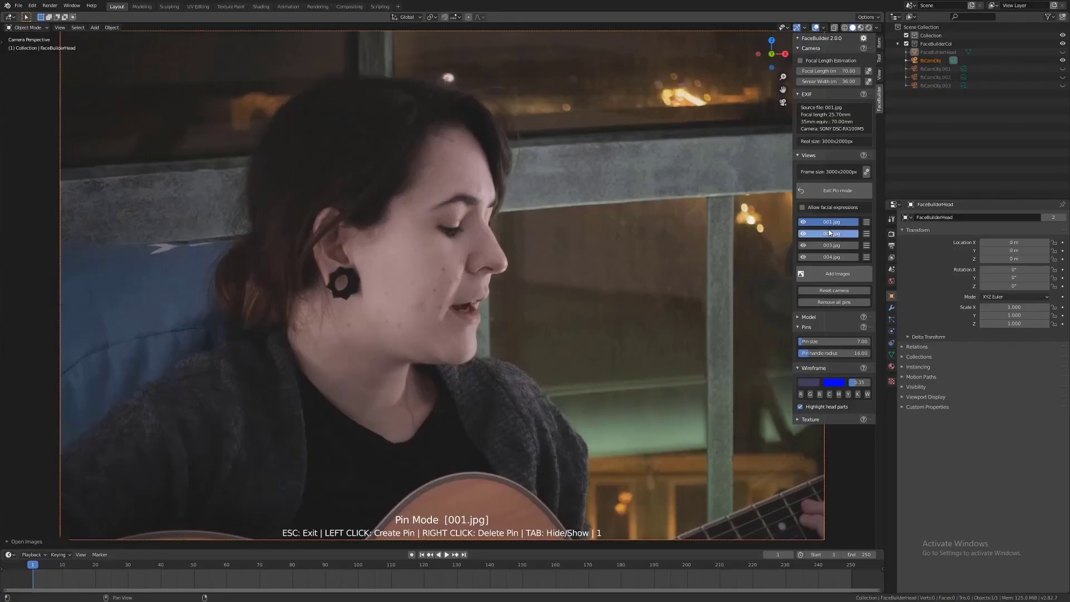
Step: Look through the views 002.jpg, 003.jpg and 004.jpg, return to 003.jpg and allow facial expressions
click(829, 233)
click(830, 246)
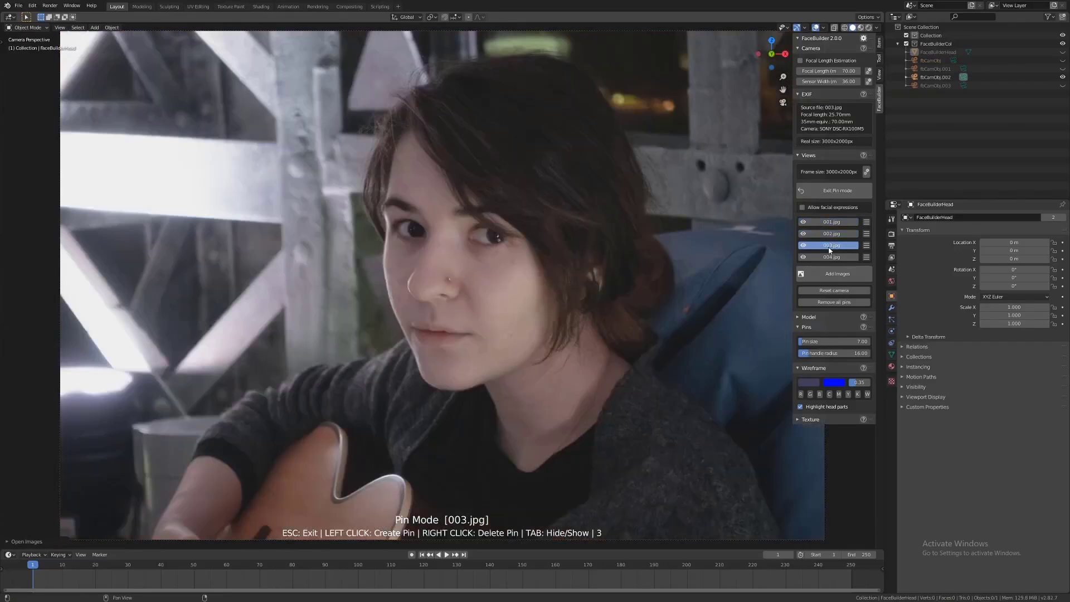
click(830, 257)
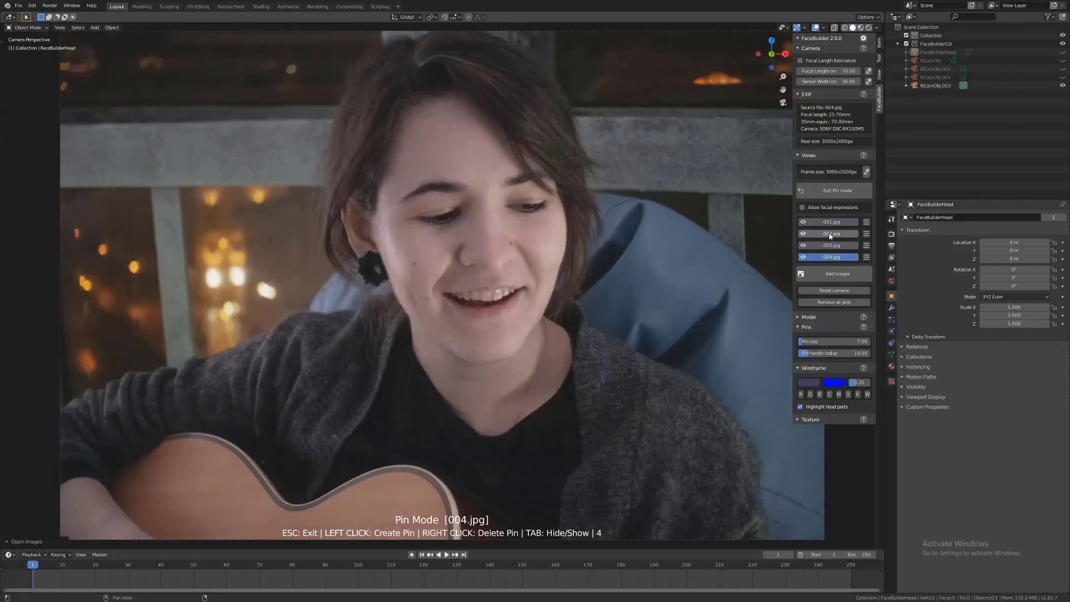
click(830, 245)
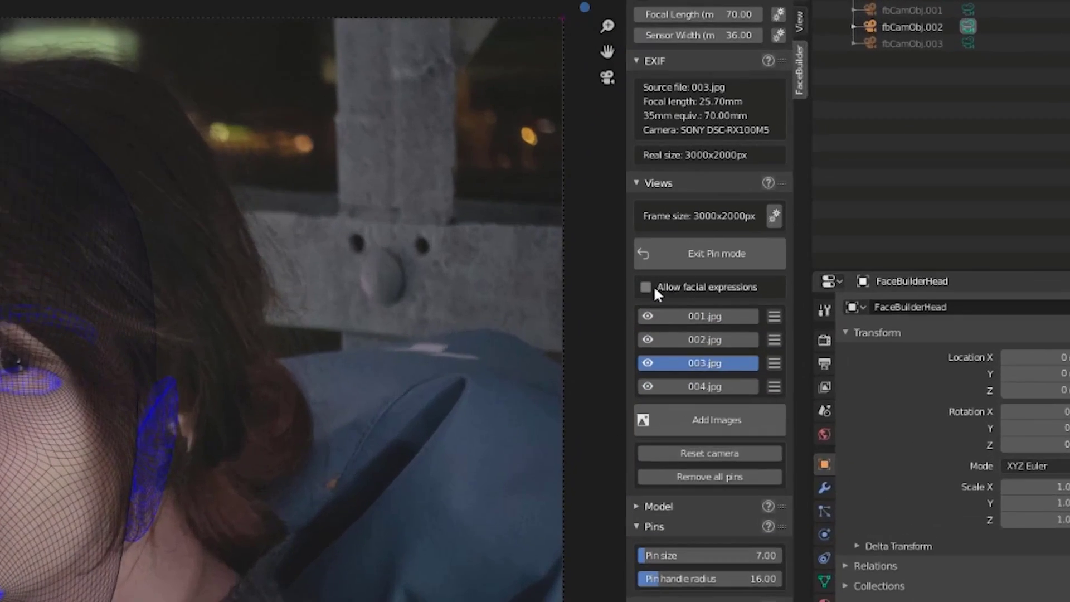
click(646, 287)
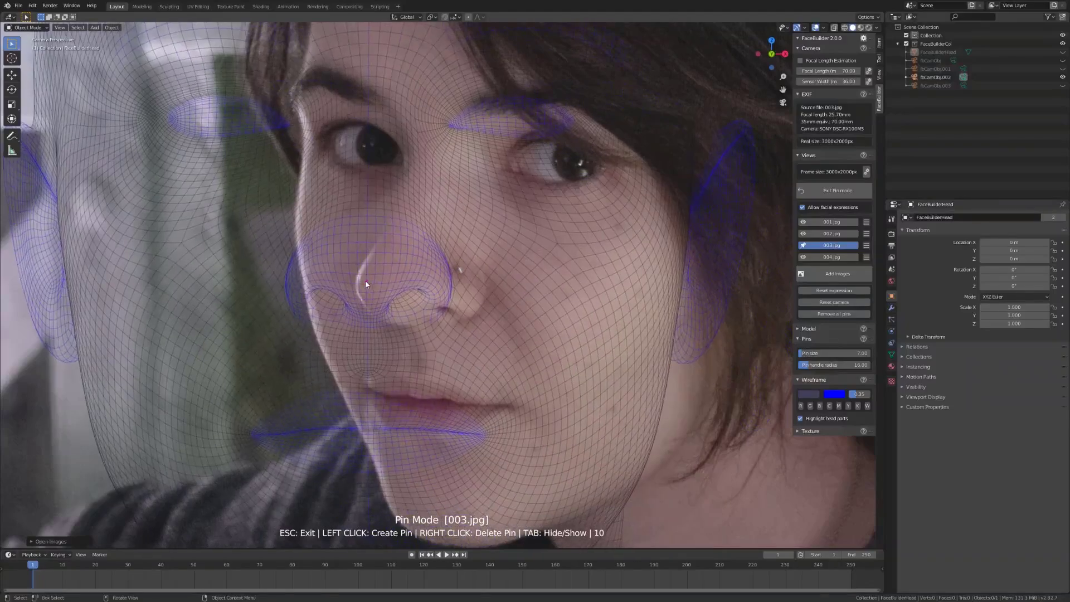
Step: Fit the mesh to 003.jpg with pins on the nose tip, both inner eye corners, the lower lip and the chin
click(363, 283)
click(506, 167)
click(402, 161)
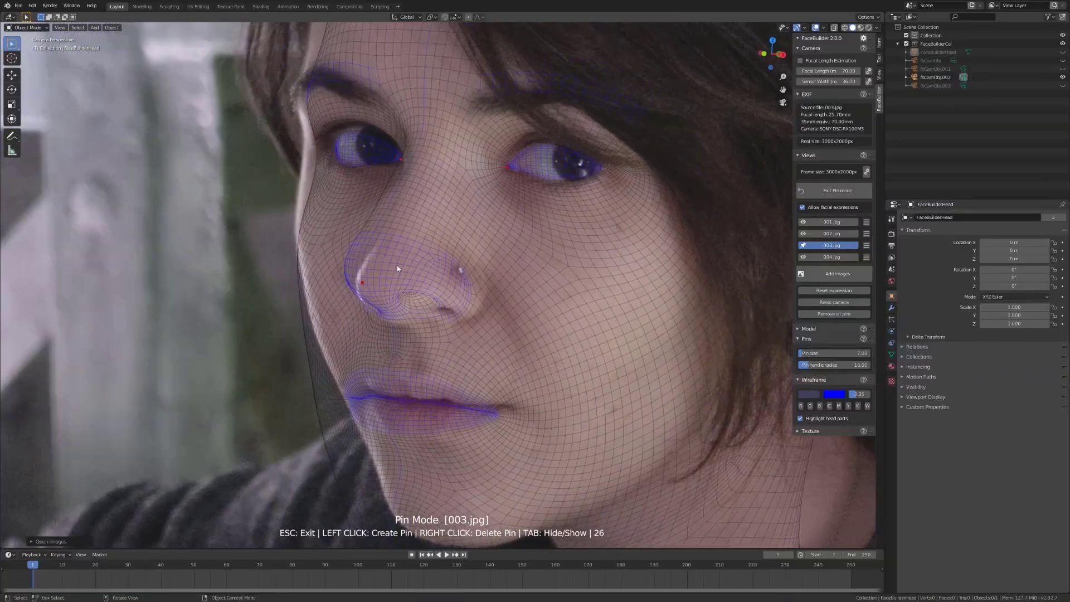
scroll(376, 306, down, 4)
click(429, 368)
click(430, 422)
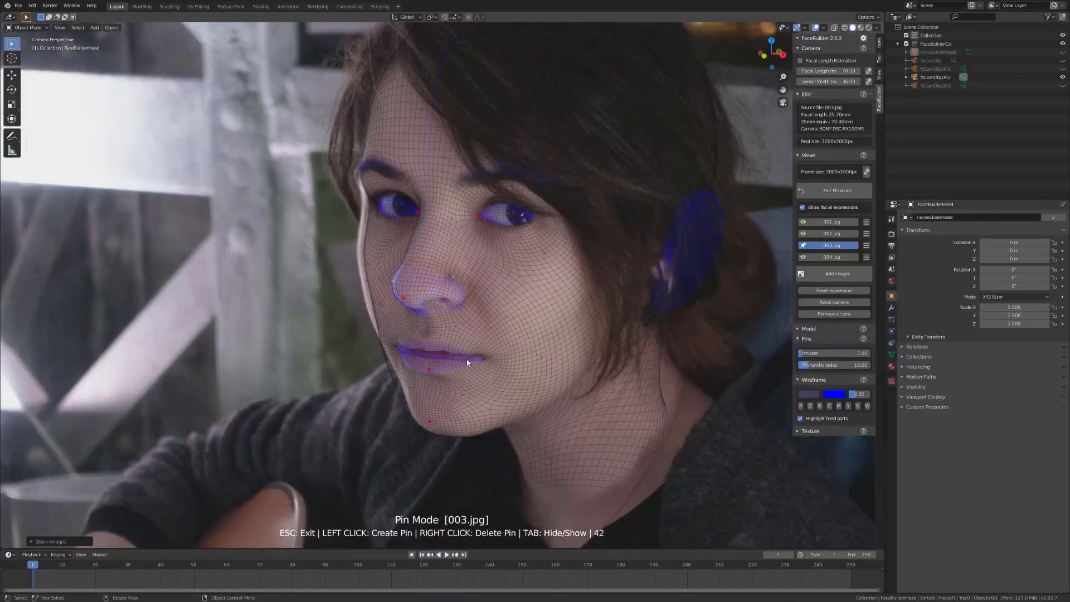
Step: Add pins in 003.jpg on the upper lip, the mouth corner, the far cheek, the far brow edge and the ear
click(429, 346)
click(484, 356)
click(358, 254)
click(359, 170)
click(648, 296)
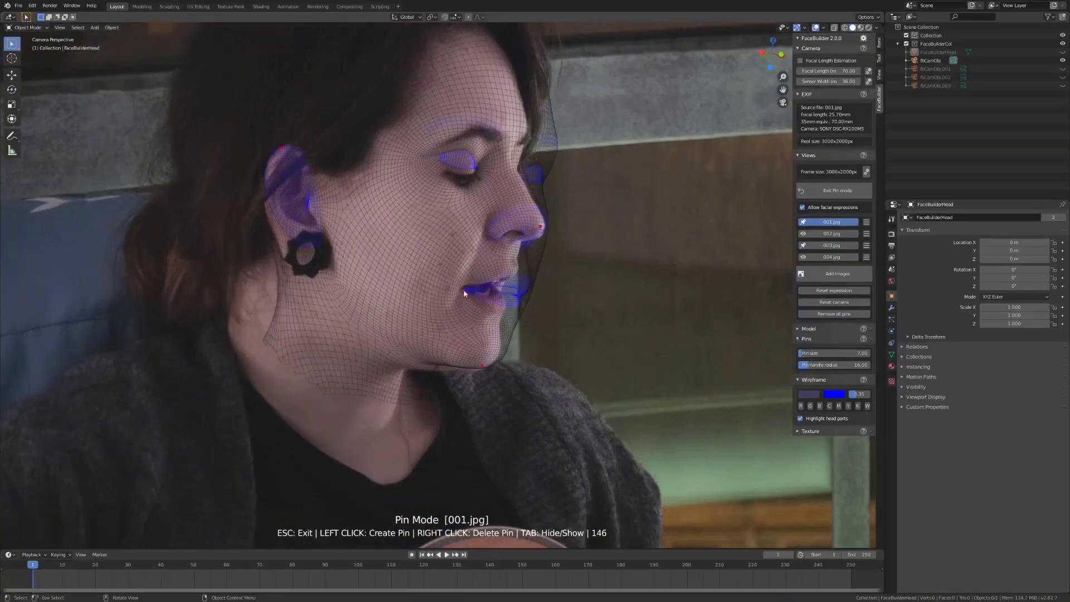
Step: Pin the mesh at the earlobe in 001.jpg and pull the nose tip onto the profile's outline
click(315, 267)
scroll(316, 268, up, 2)
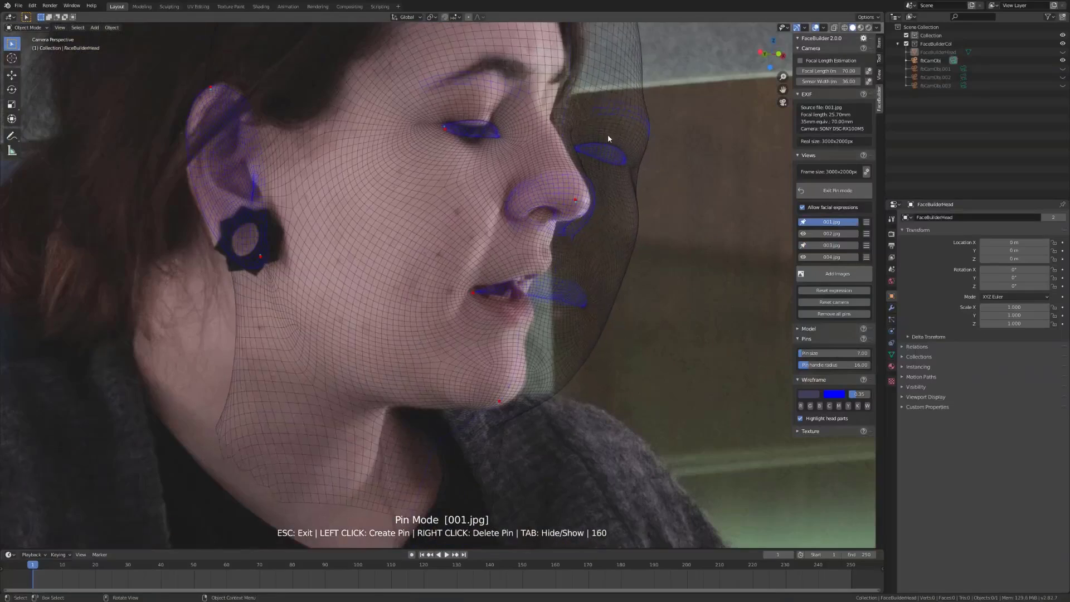
drag(592, 203, 585, 209)
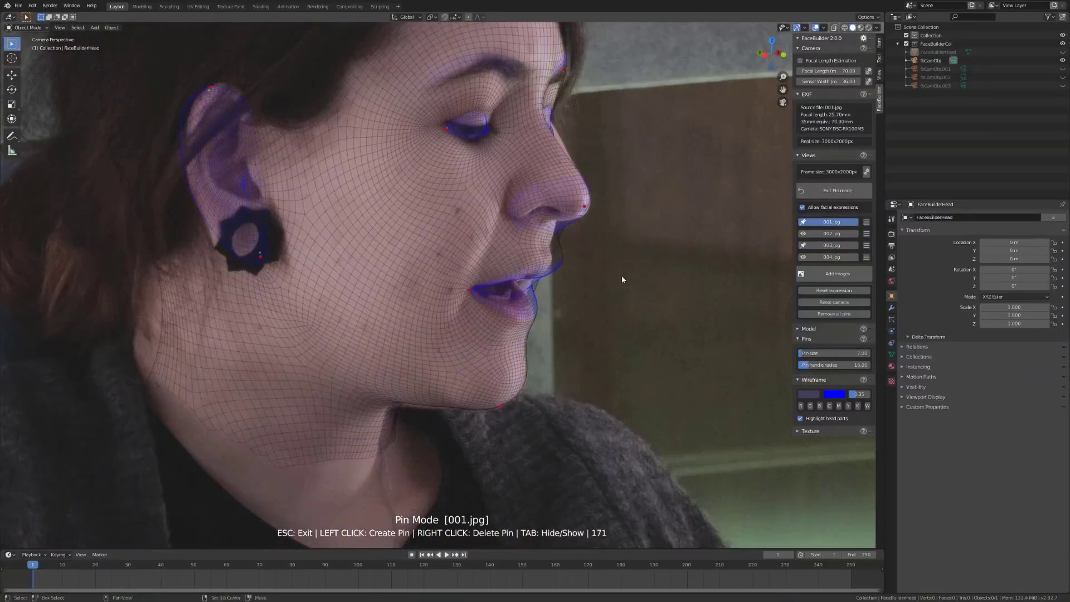
scroll(622, 278, down, 2)
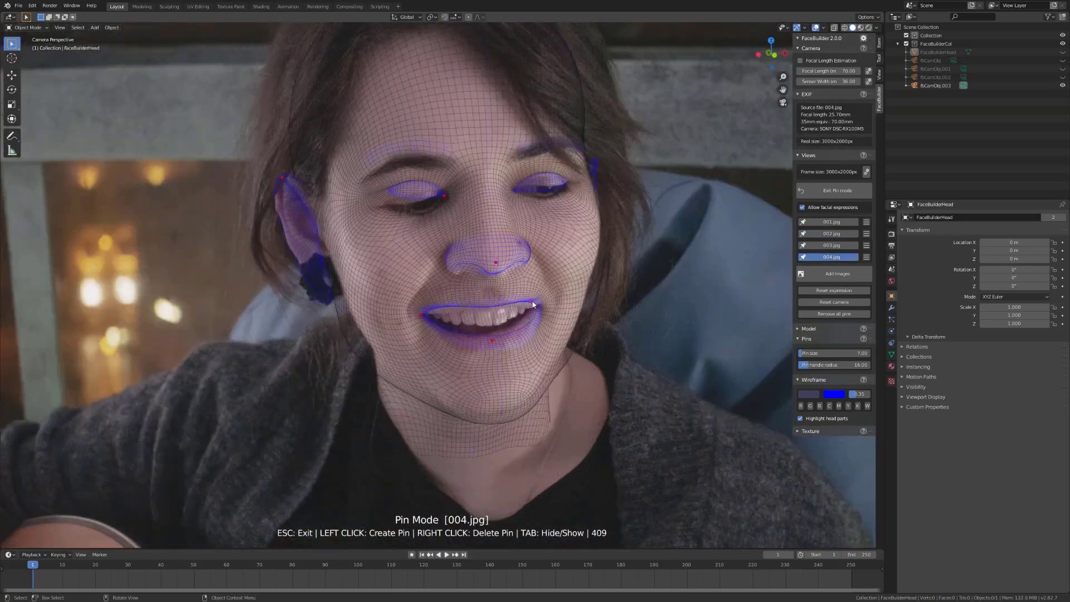
Step: Pin both sides of the face and the jawline in 004.jpg to match the smiling face's outline
click(575, 313)
click(328, 294)
click(374, 358)
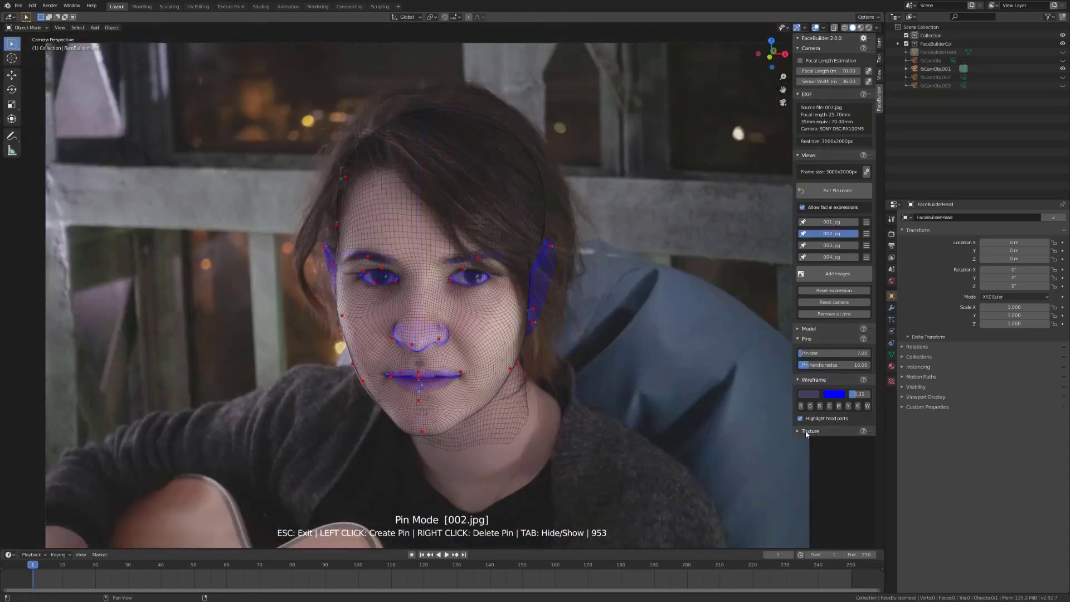
Step: Show FaceBuilder's texture settings for the pinned head
click(806, 432)
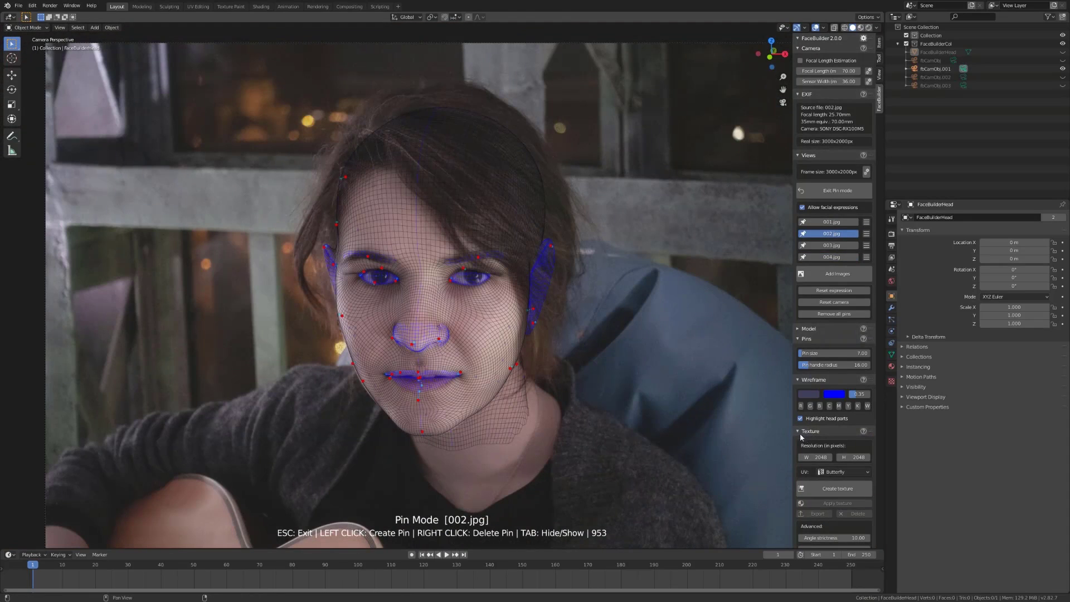
scroll(800, 437, down, 3)
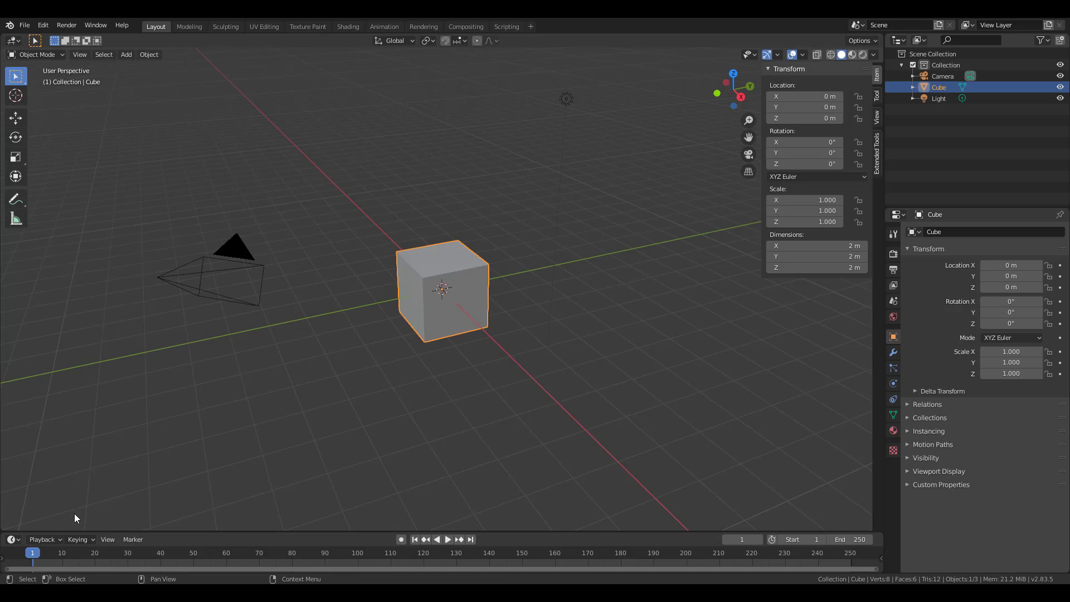
Step: Accept the KeenTools End-user License Agreement in the add-on preferences and install the core library from keentools-core-2.0.0-windows.zip on disk
click(25, 26)
click(77, 194)
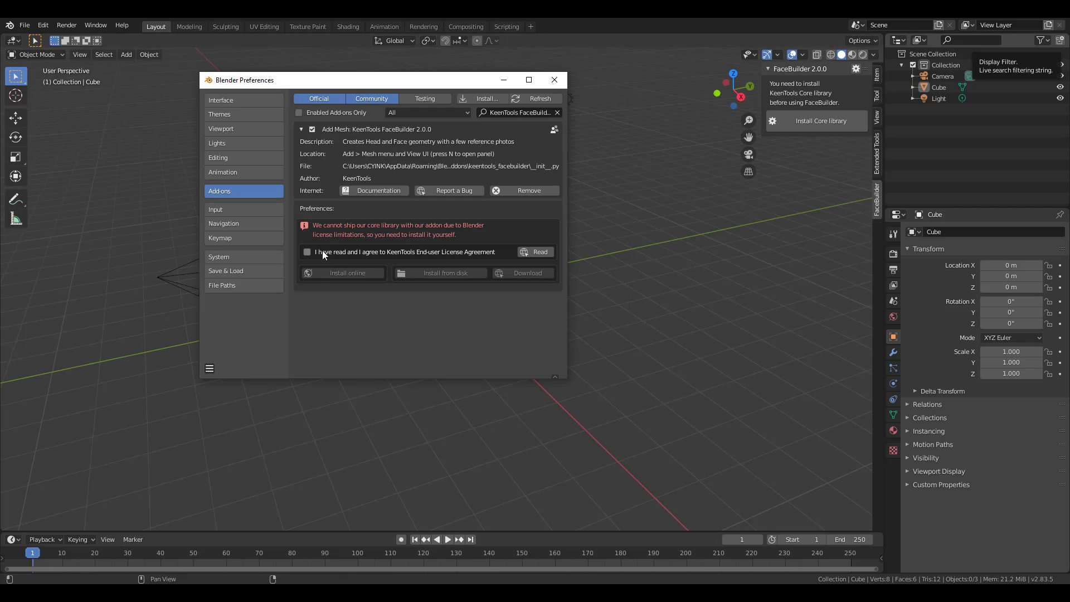
click(322, 251)
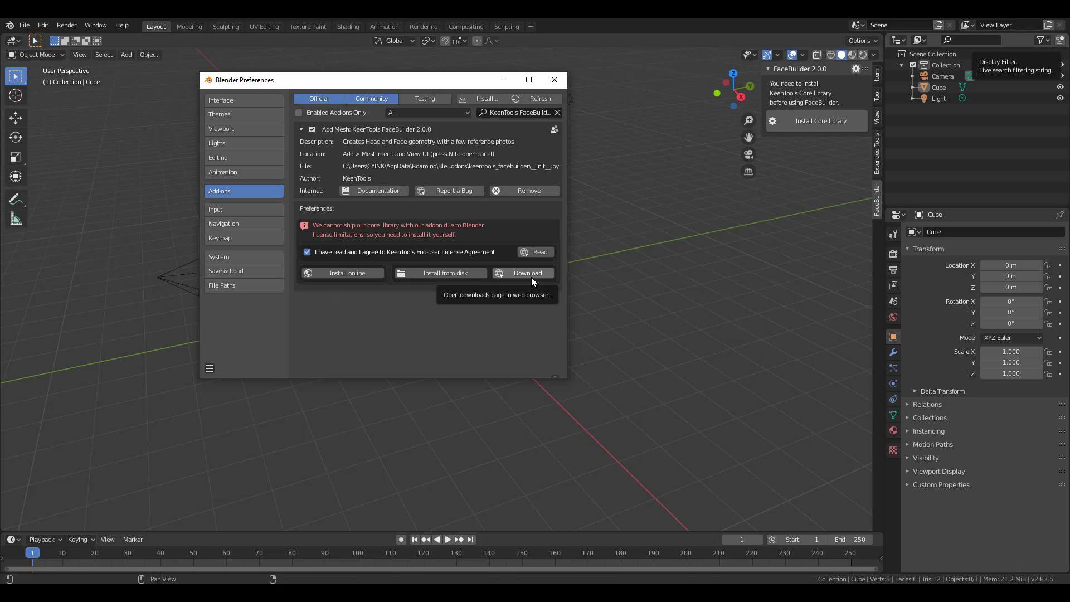
click(439, 275)
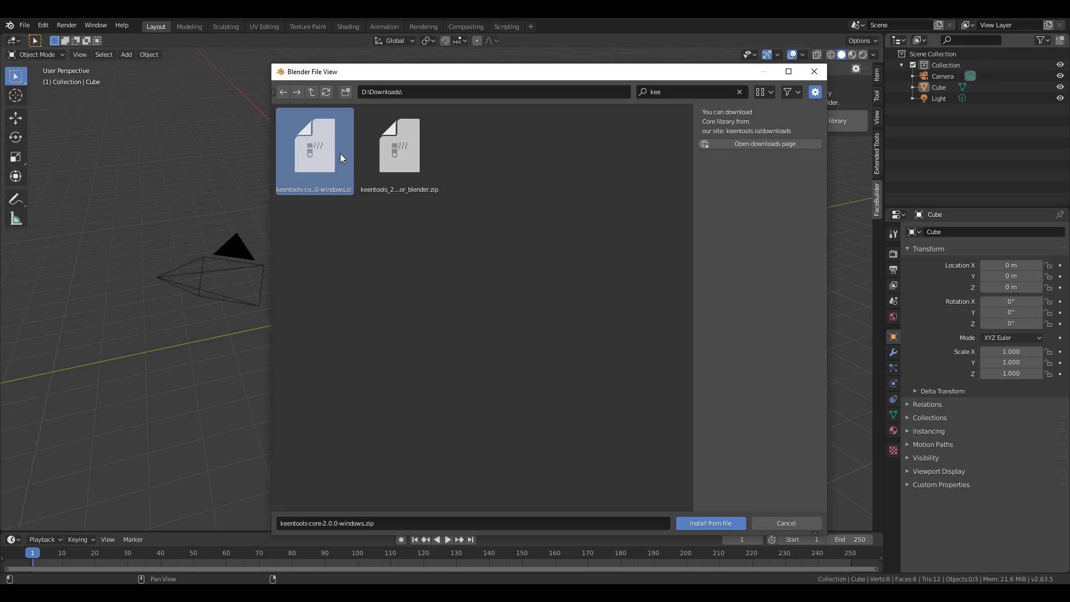
click(707, 523)
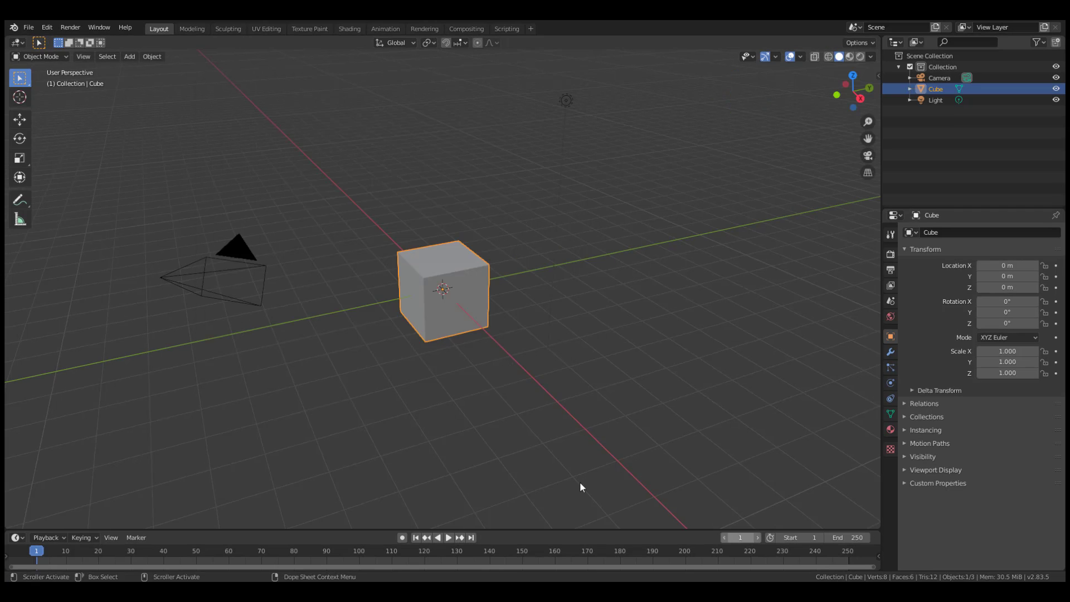
Step: Create a new head with FaceBuilder in the default scene
middle_drag(535, 435, 476, 269)
key(n)
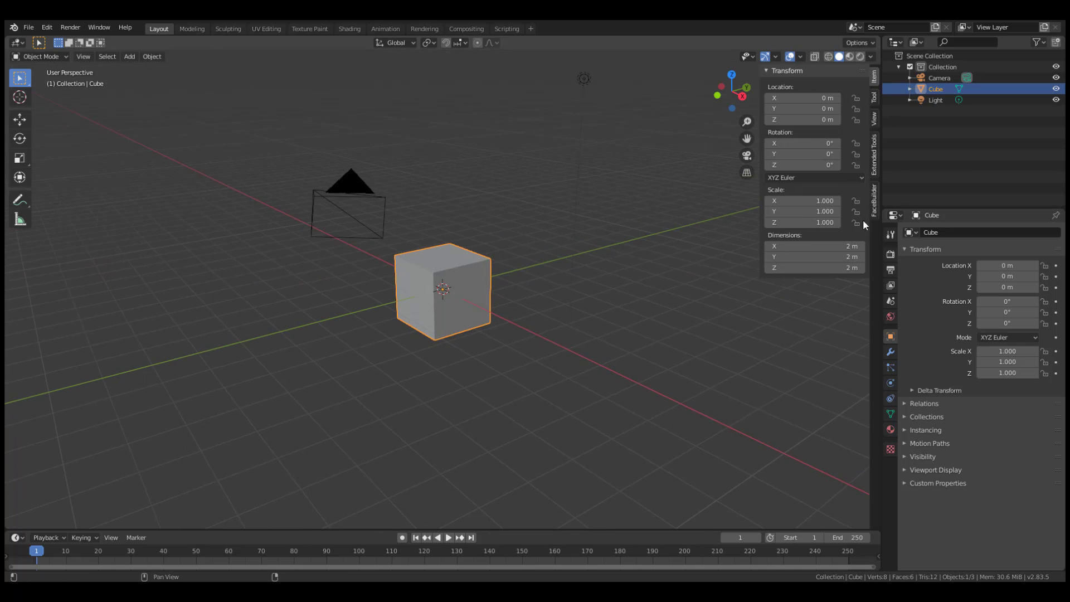
click(874, 206)
click(803, 92)
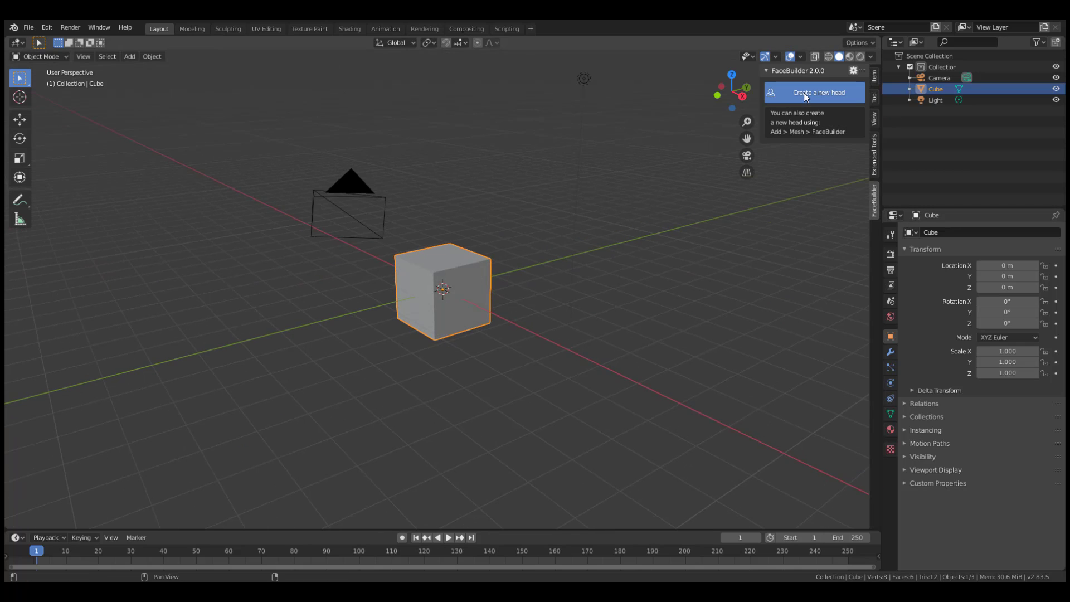
Step: Delete the default cube and load Head_Photo001.jpg, Head_Photo002.JPG and Head_Photo006.JPG as FaceBuilder images
click(482, 292)
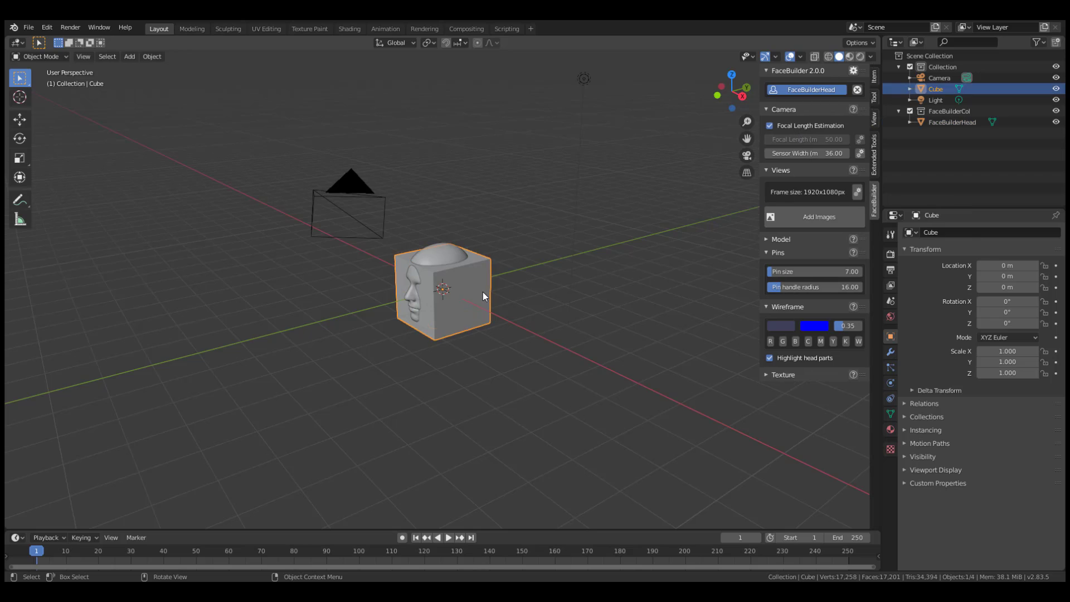
key(Delete)
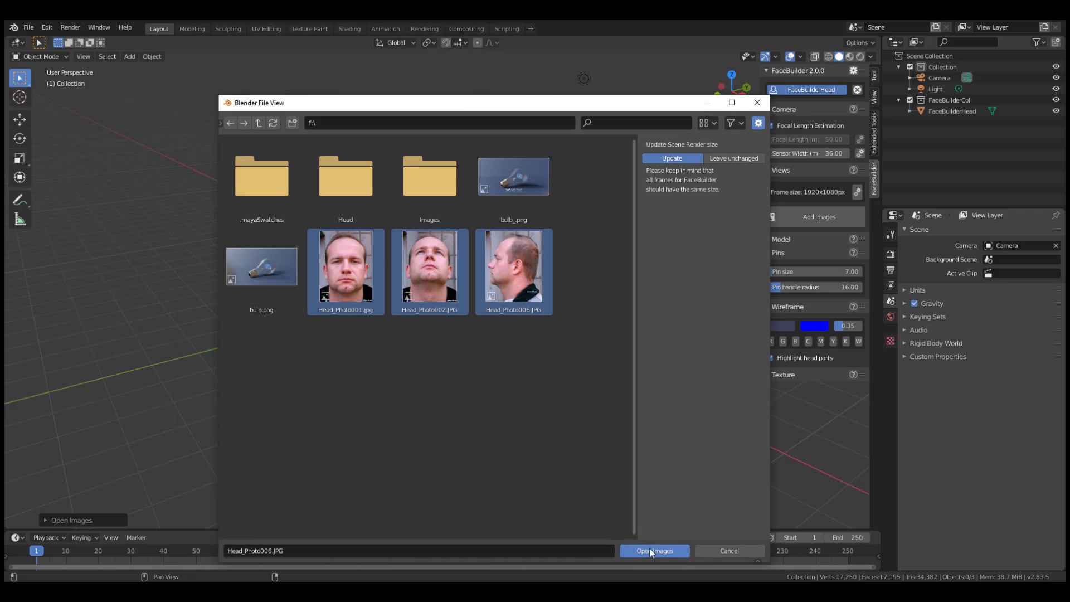
click(657, 551)
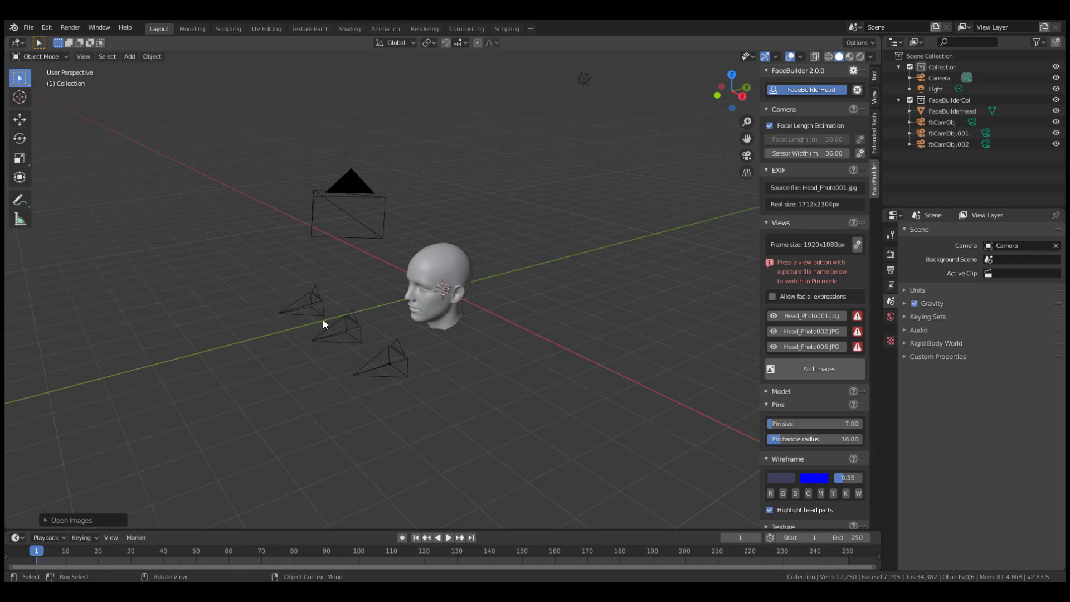
Step: Examine Head_Photo001.jpg, Head_Photo002.JPG and Head_Photo006.JPG in Pin mode and open the options of the Head_Photo006.JPG view
click(814, 316)
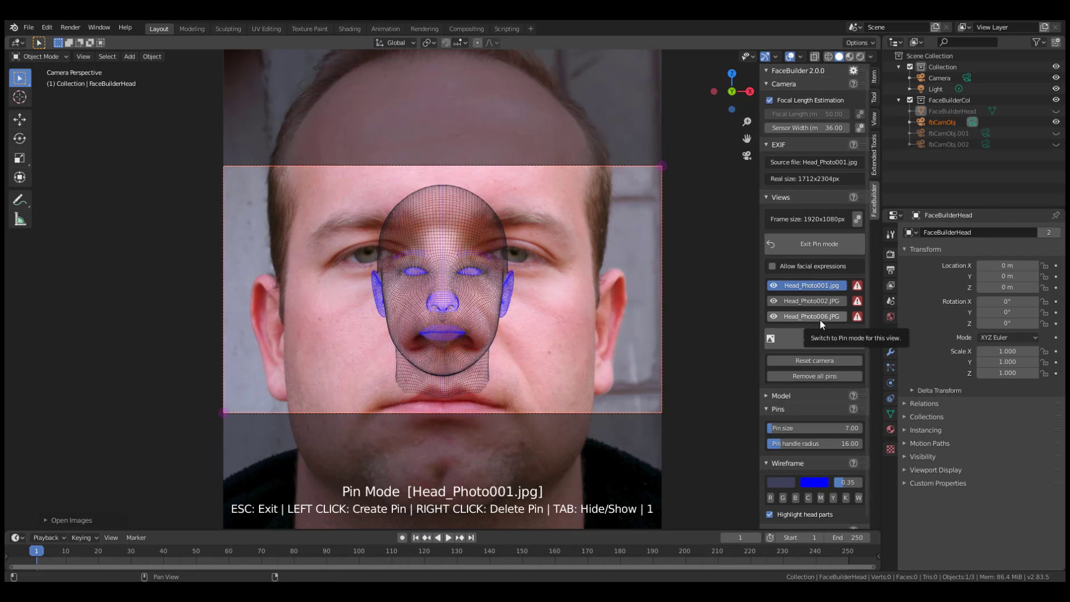
click(817, 302)
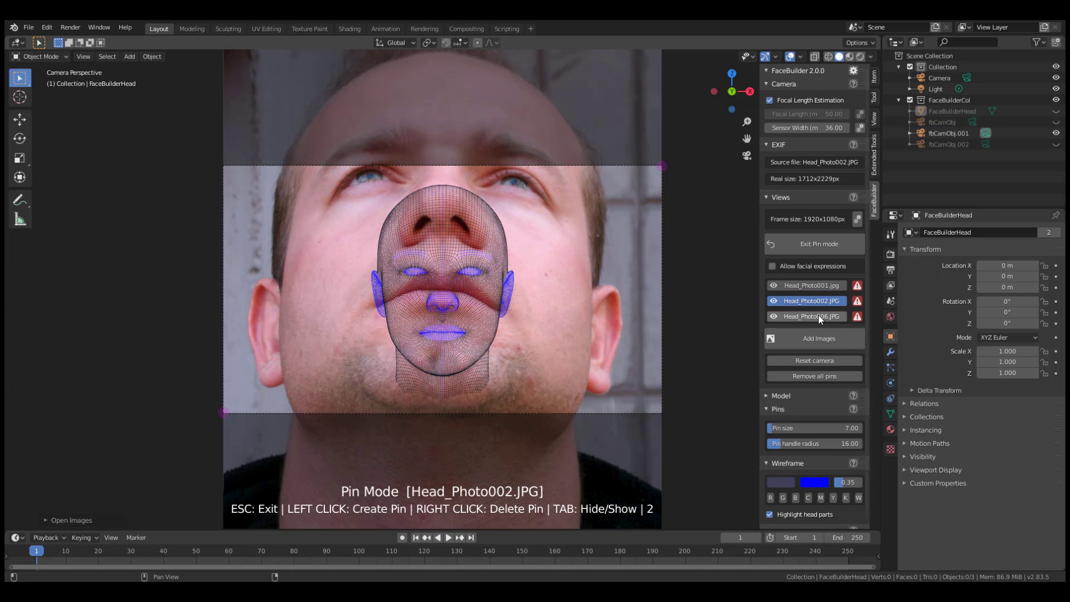
click(817, 315)
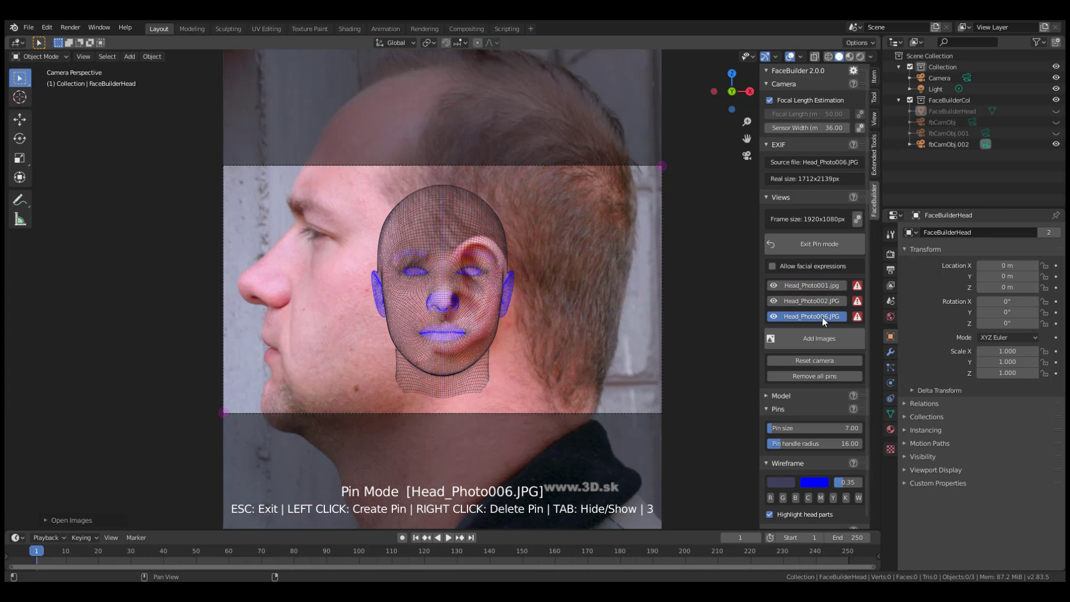
click(858, 316)
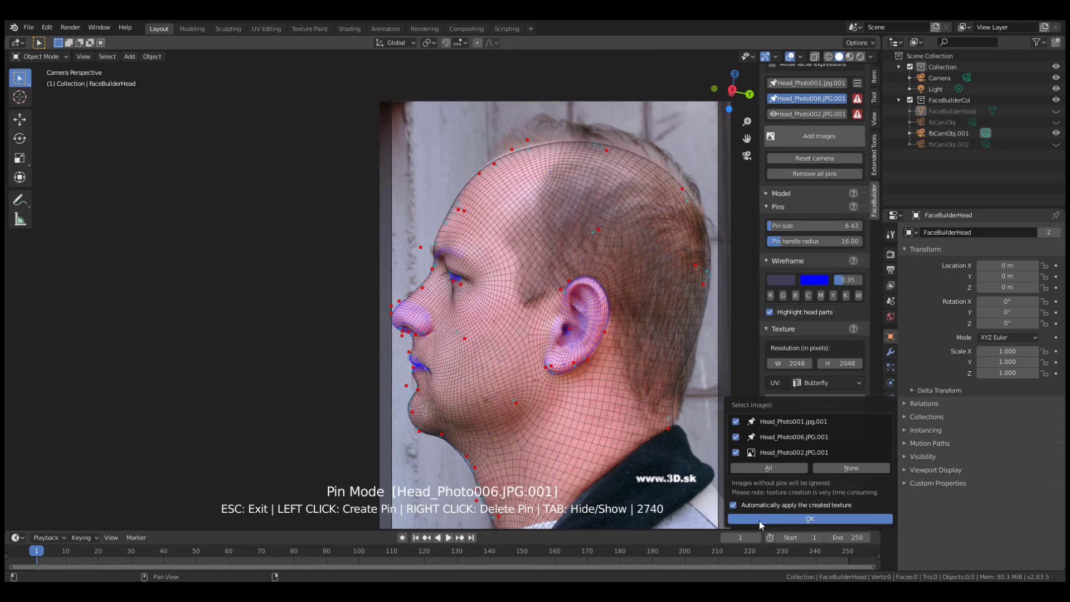
Step: Create the head texture from all three selected photos with automatic application enabled, and inspect the textured face up close
click(759, 519)
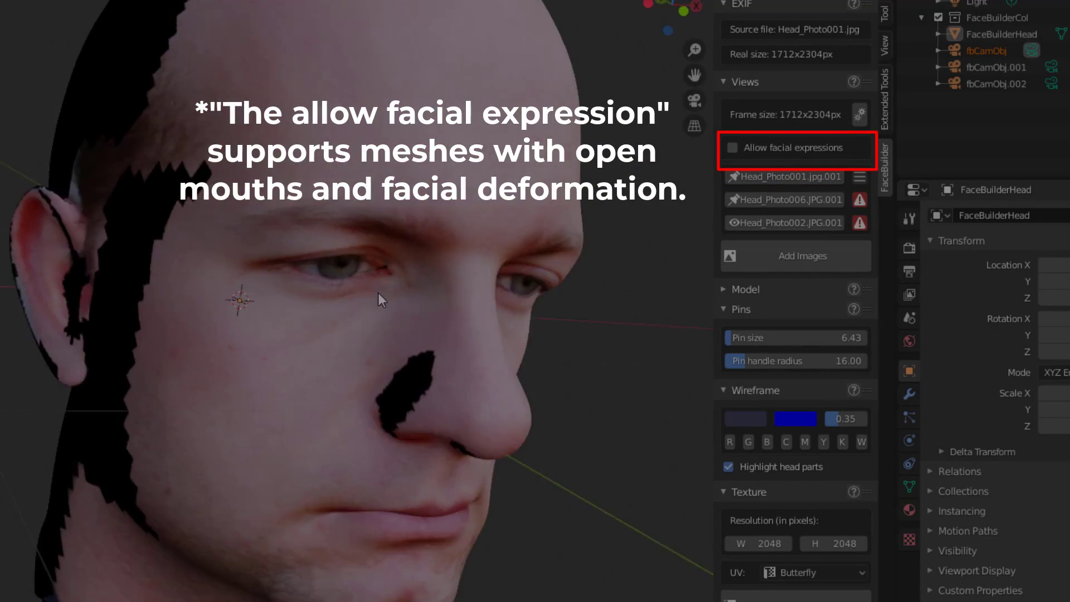
middle_drag(378, 293, 317, 382)
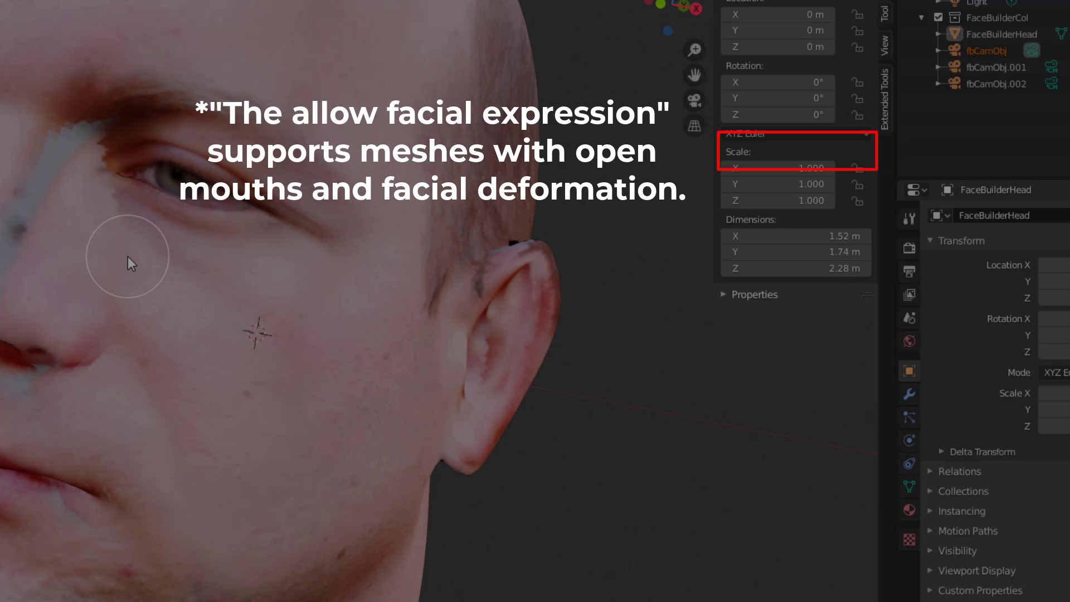
scroll(44, 231, up, 3)
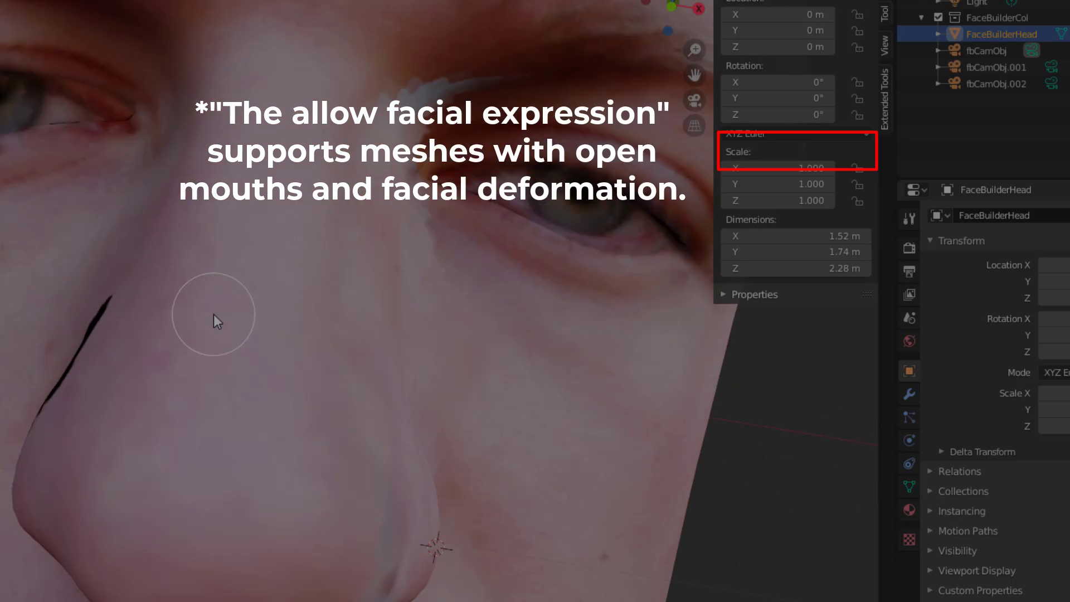
Step: Examine the head texture around the nose and eyes from the front and the side
mouse_move(212, 314)
mouse_down()
mouse_move(335, 305)
mouse_move(225, 233)
mouse_up()
drag(238, 271, 297, 272)
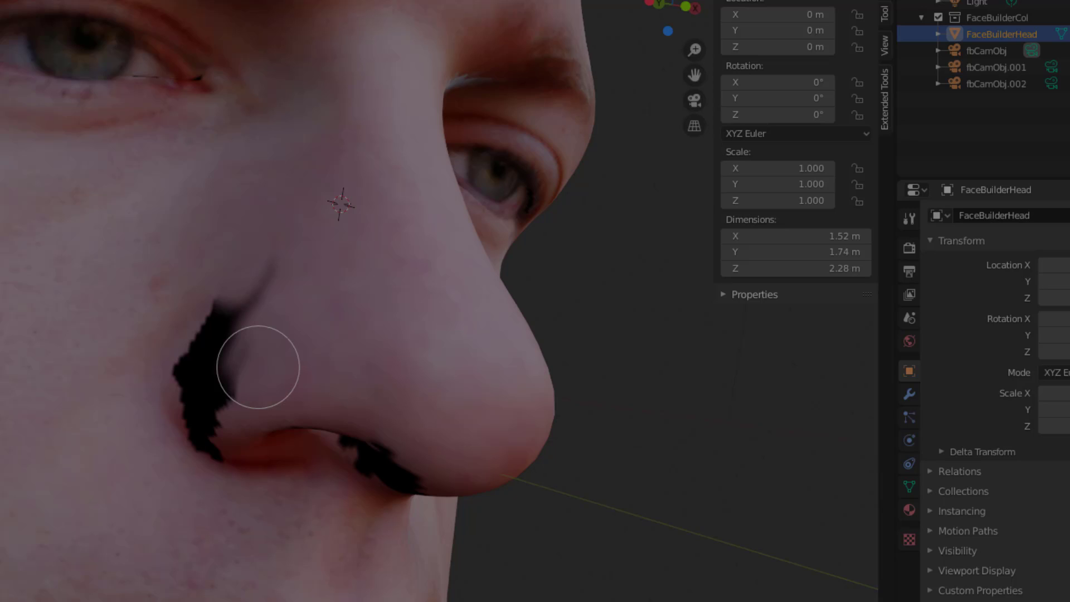
mouse_move(258, 367)
mouse_down()
mouse_move(274, 267)
mouse_move(338, 254)
mouse_move(251, 324)
mouse_move(225, 310)
mouse_move(303, 276)
mouse_move(195, 393)
mouse_move(201, 346)
mouse_up()
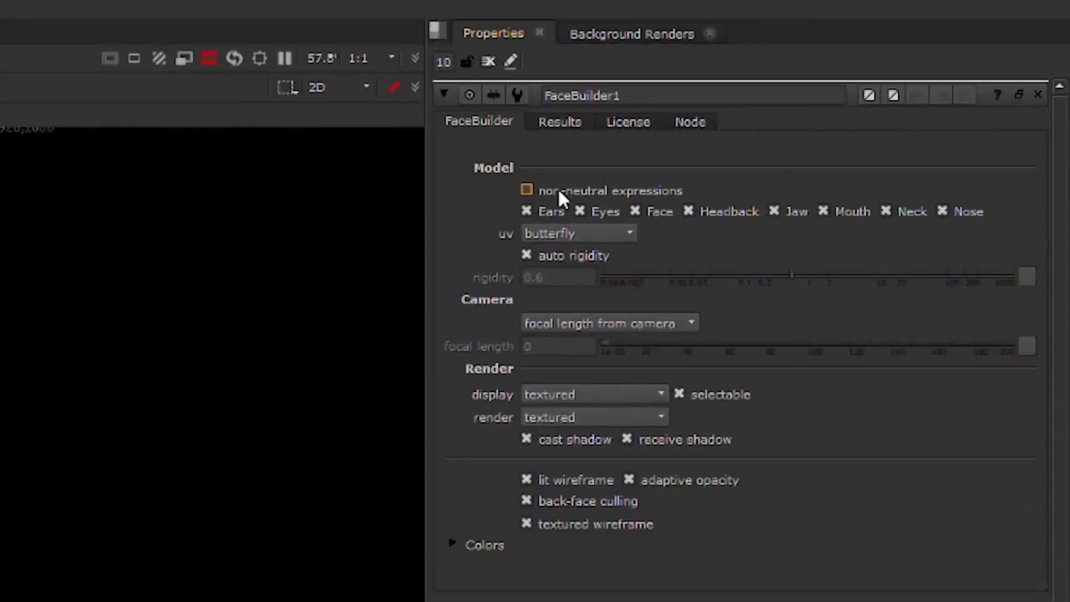
Step: Switch to Nuke, pin the face mesh to the smiling man's nose, hairline, face edge and ear, and track it forward
click(852, 78)
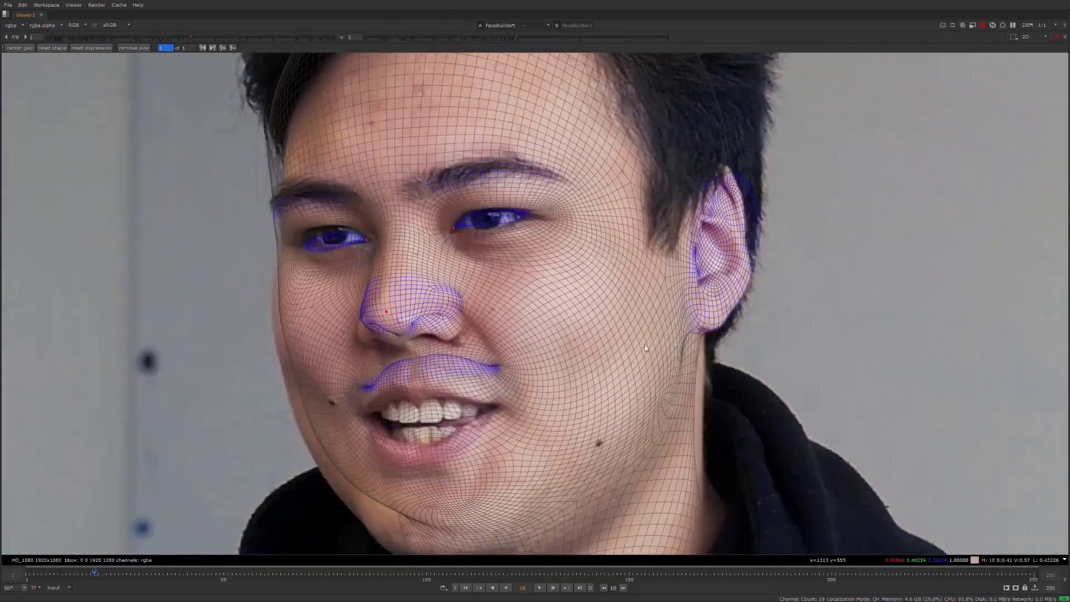
drag(390, 328, 382, 333)
click(308, 85)
click(277, 198)
click(275, 329)
click(731, 169)
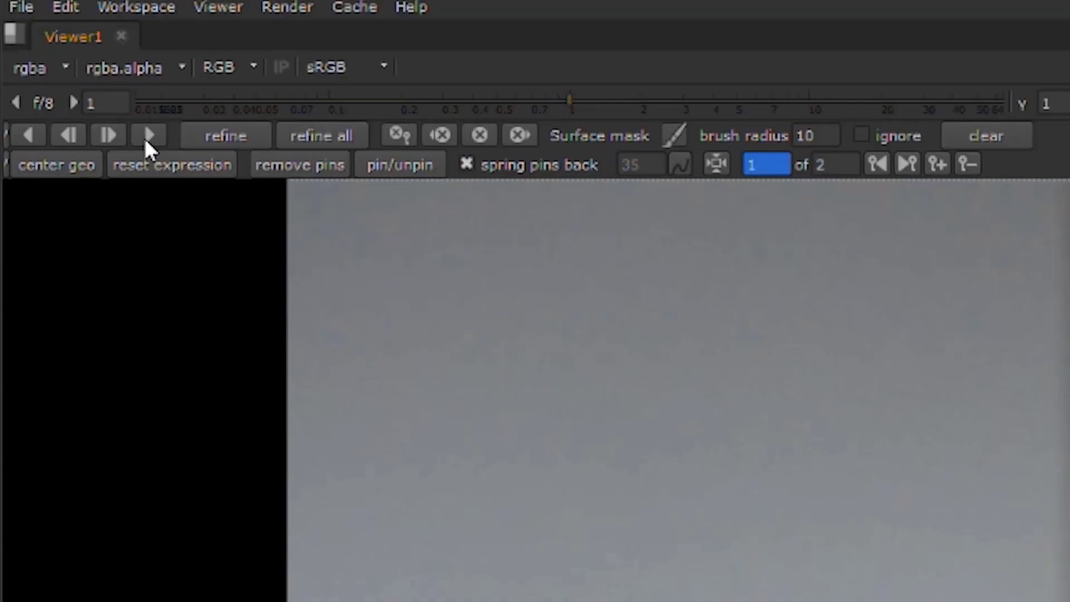
click(148, 138)
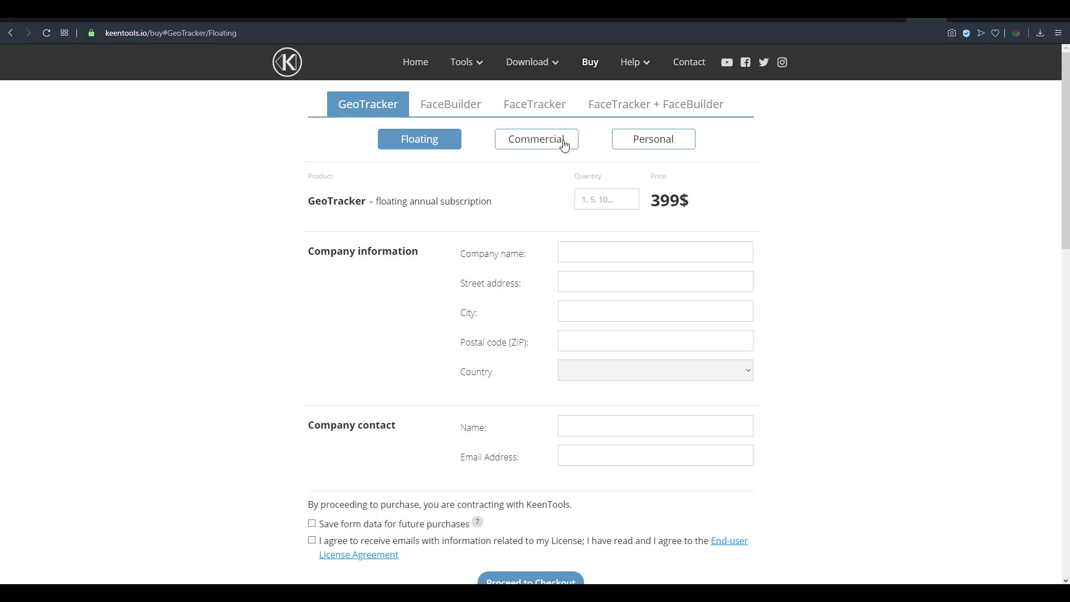
Step: View GeoTracker's commercial and personal licences and the personal licences of FaceBuilder, FaceTracker and their bundle on the KeenTools site
click(554, 148)
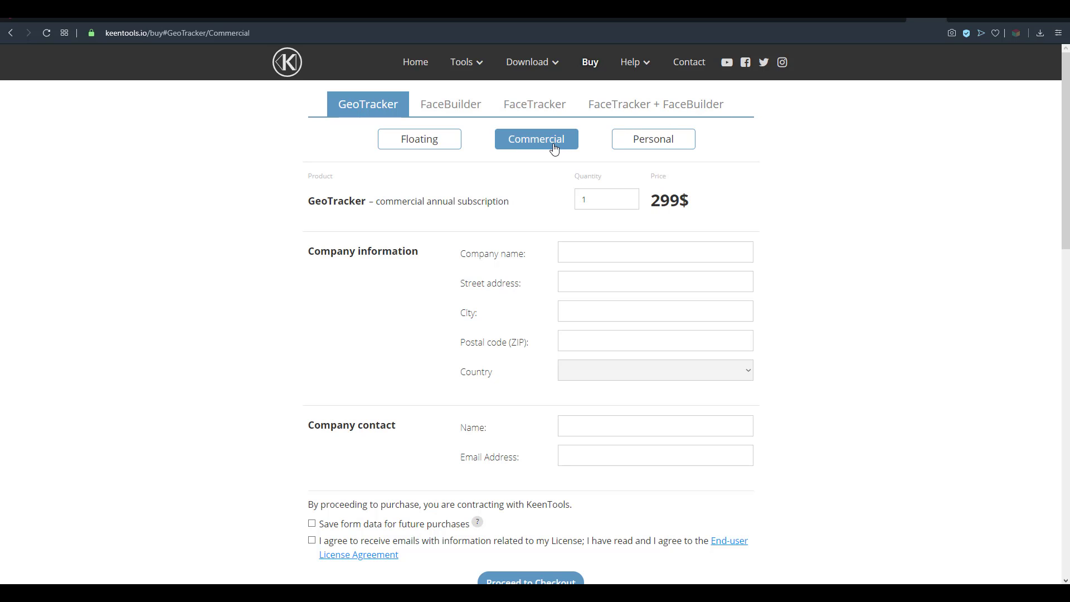
click(645, 148)
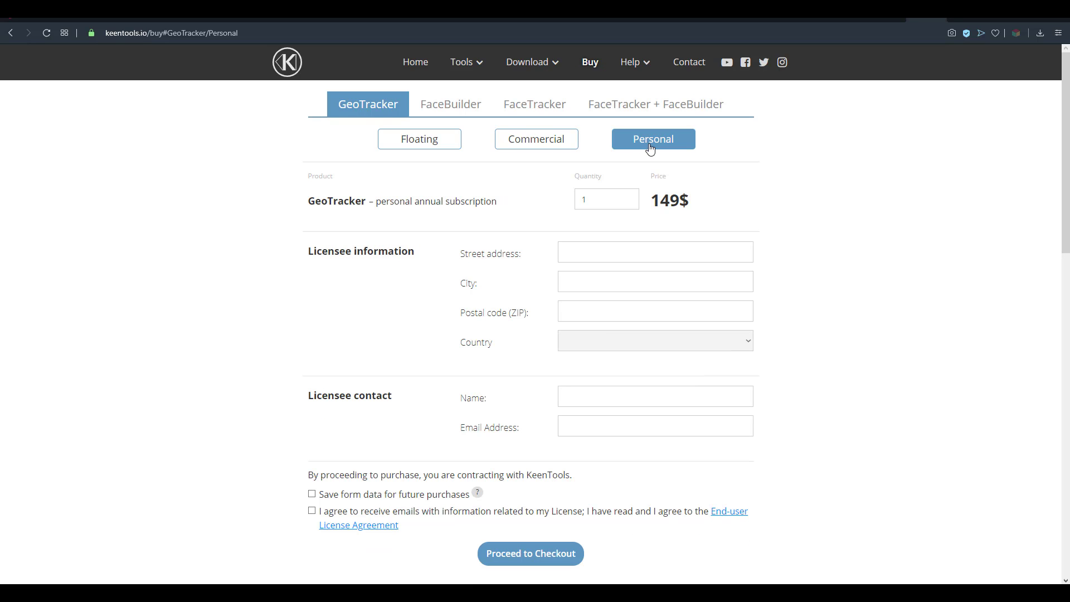
click(459, 107)
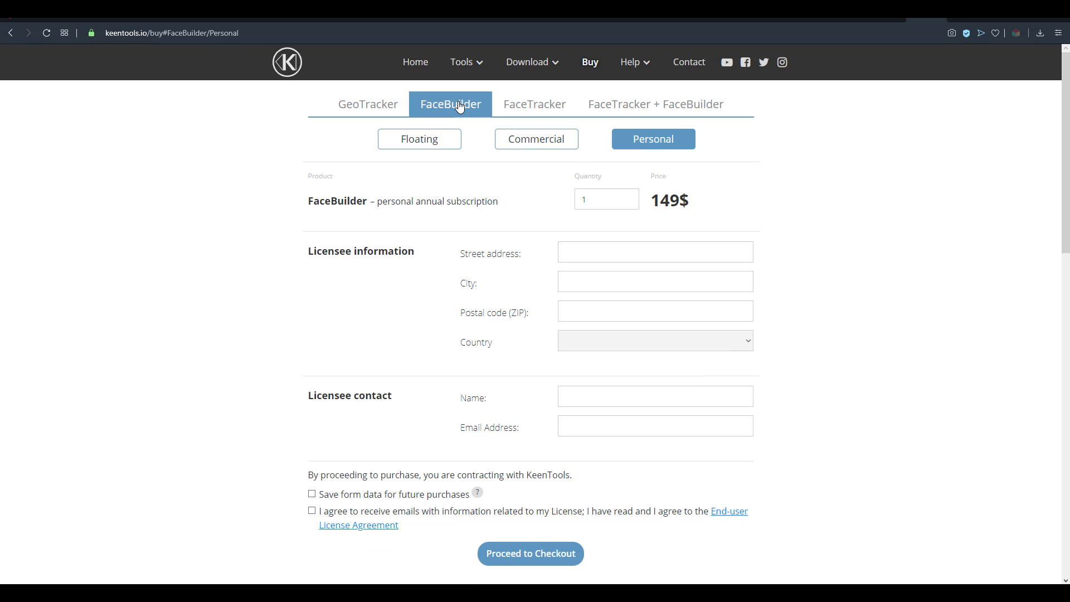
click(529, 103)
click(639, 105)
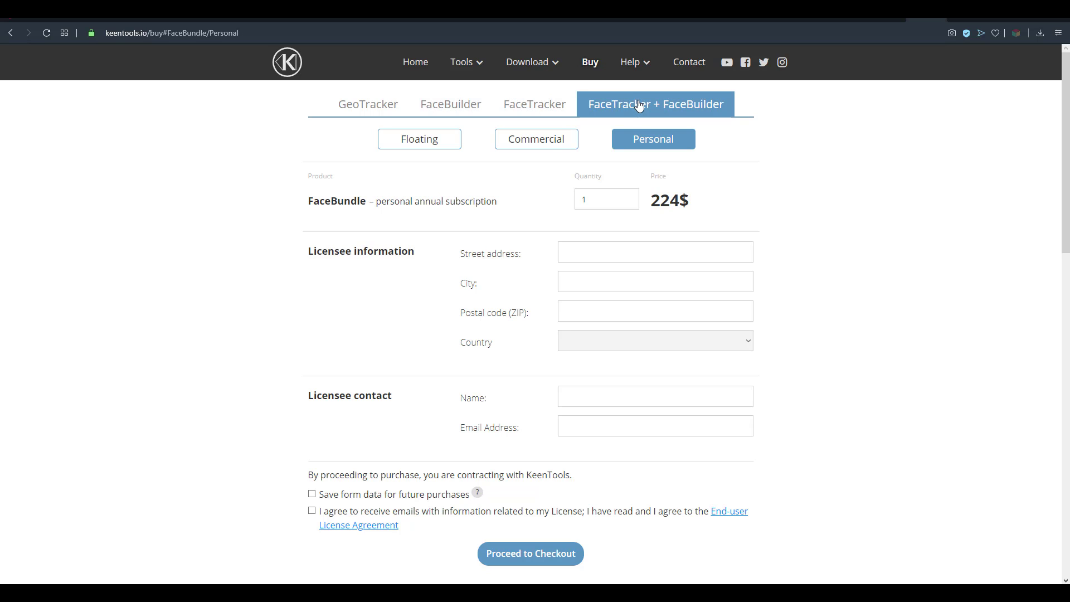
Step: Compare the commercial and floating bundle licences, the floating FaceTracker licence, and FaceBuilder's commercial and personal licences
click(551, 146)
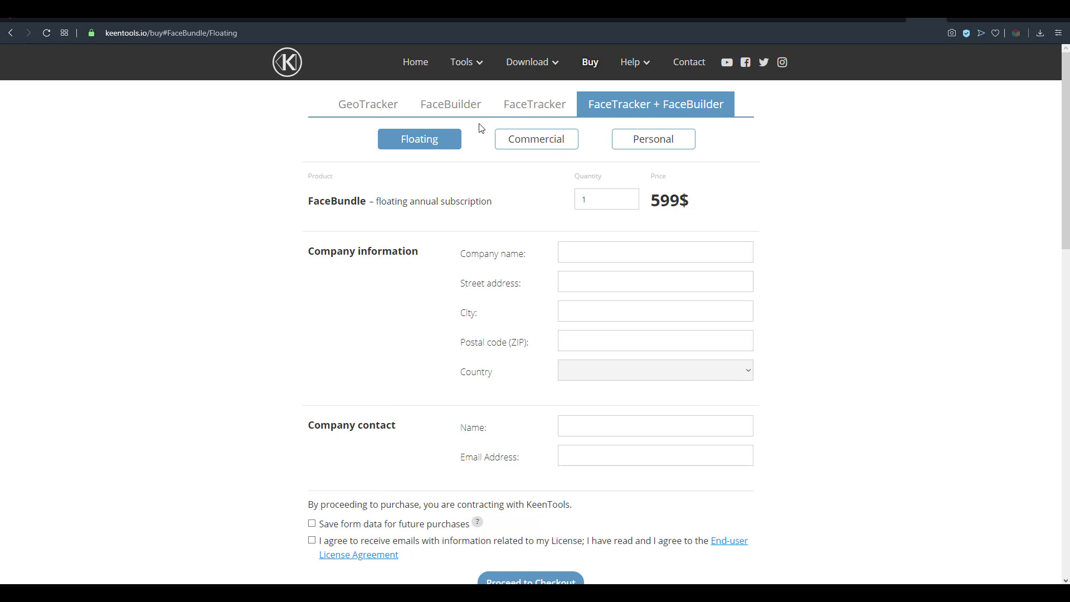
click(510, 115)
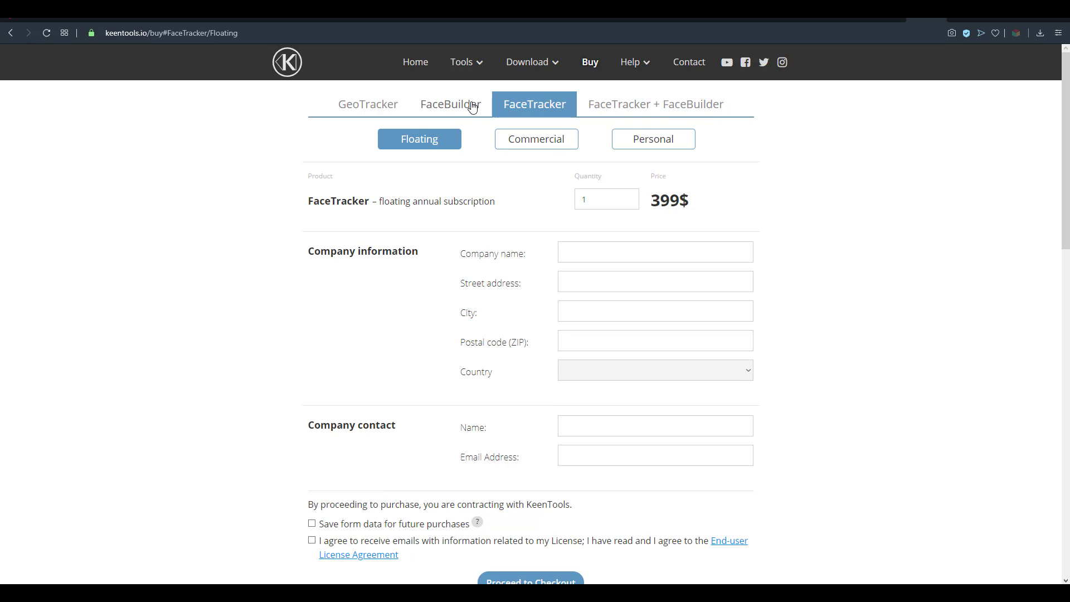
click(454, 101)
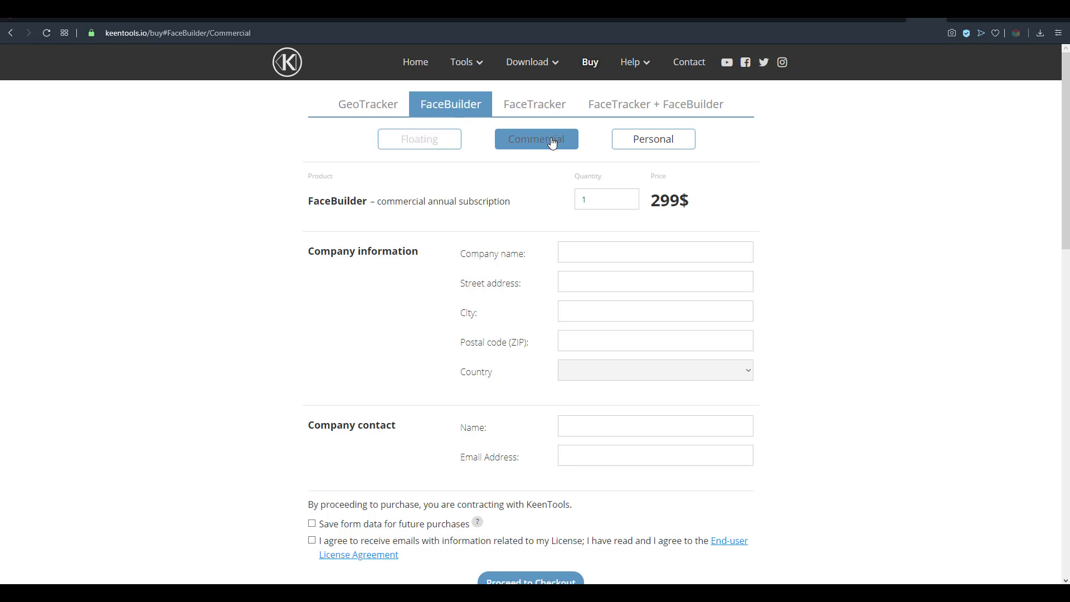
click(635, 143)
scroll(601, 258, down, 3)
scroll(604, 263, up, 3)
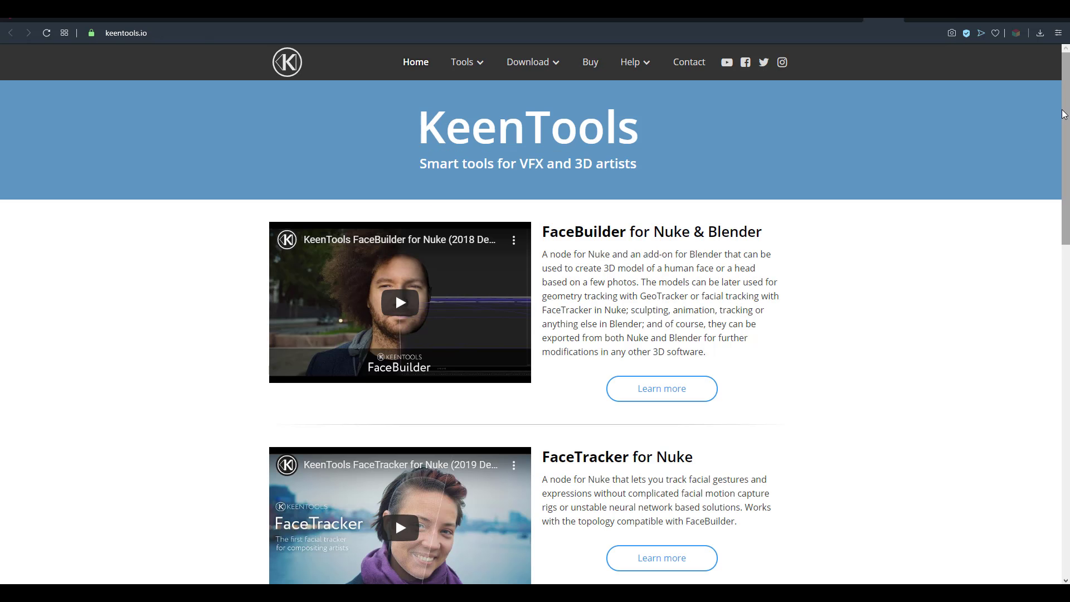
Step: Browse the KeenTools home page, open the YouTube video "2D TO 3D FACE-BUILDER IN BLENDER" and look through its page
drag(1065, 106, 1044, 92)
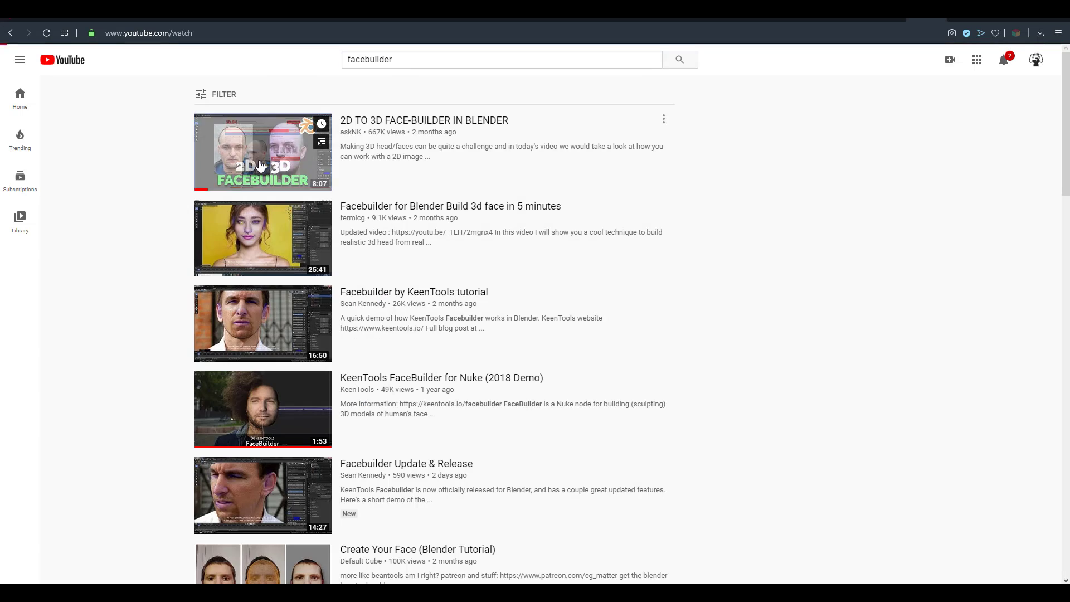
click(259, 166)
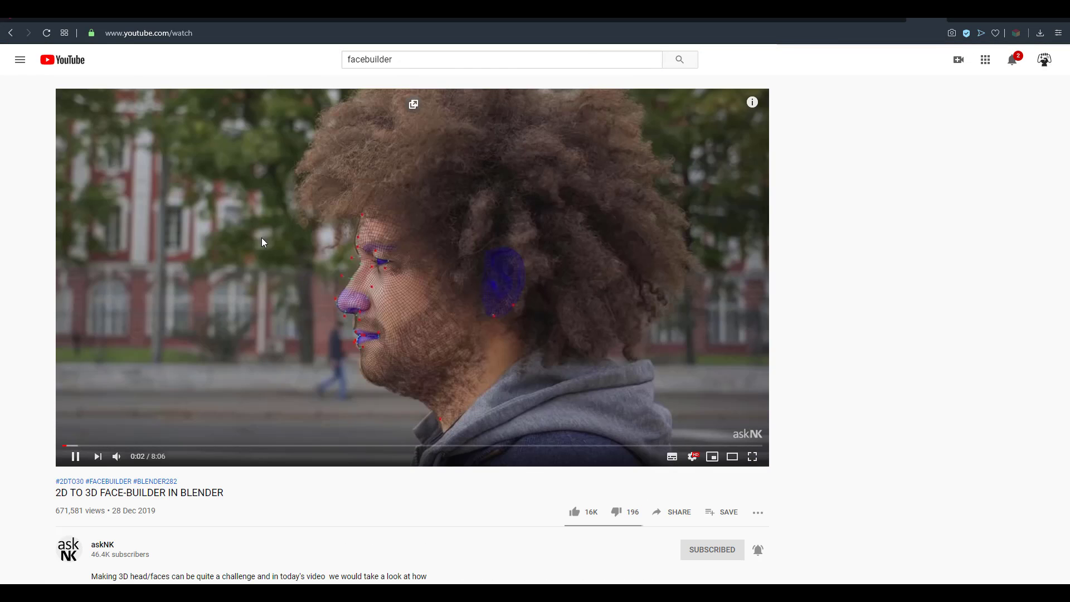
scroll(263, 239, down, 3)
scroll(75, 323, down, 3)
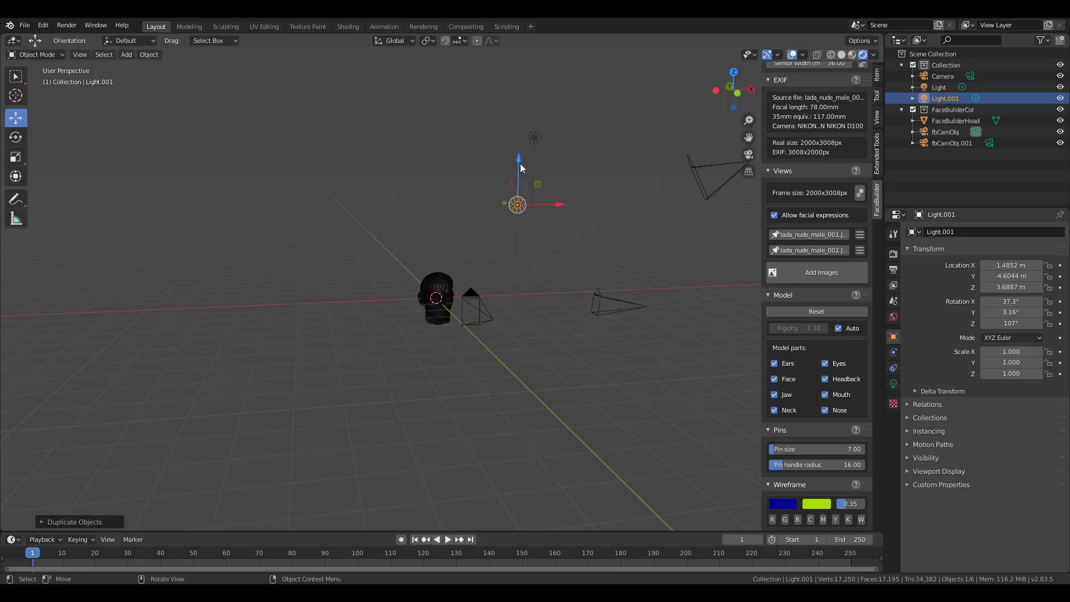
Step: Switch to Blender, move Light.001 in front of the face to about X -0.15 m and Z 0.72 m, and hide the viewport overlays
key(g)
click(497, 305)
scroll(482, 336, up, 12)
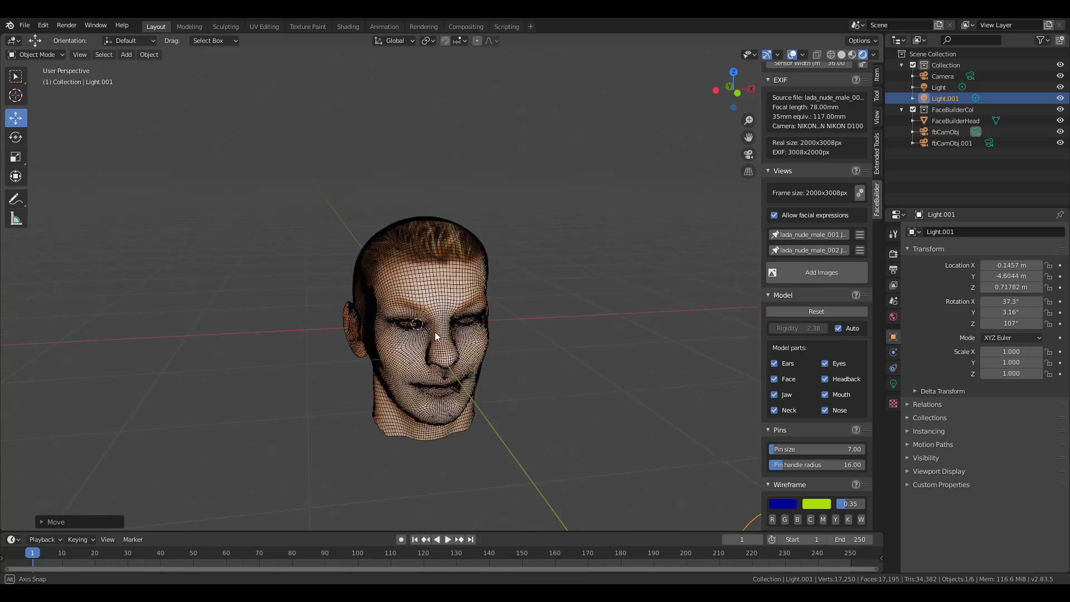
middle_drag(482, 336, 726, 200)
mouse_move(657, 249)
middle_down()
mouse_move(693, 216)
mouse_move(641, 227)
mouse_move(671, 249)
middle_up()
click(792, 54)
scroll(660, 235, down, 1)
scroll(660, 235, down, 3)
Step: Set the power of Light.001 to about 400 W while viewing the textured face up close
click(893, 383)
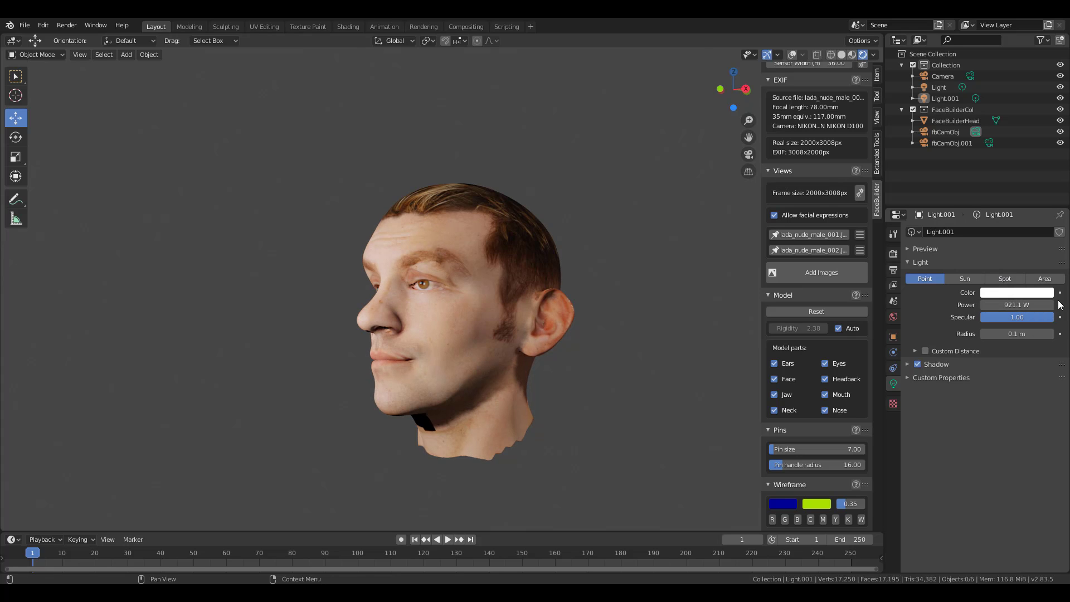
scroll(510, 261, down, 6)
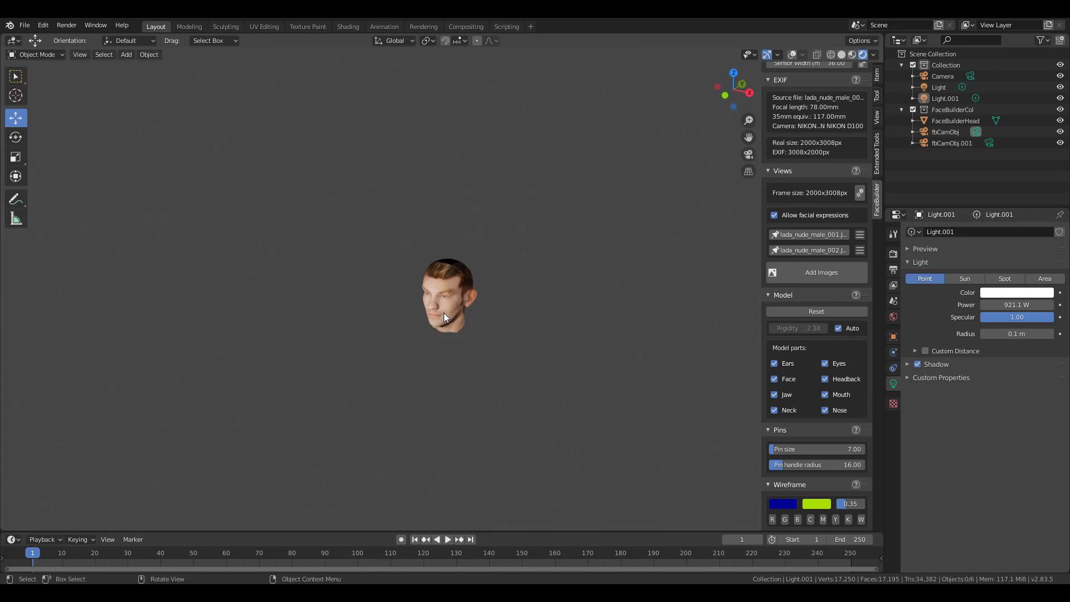
scroll(443, 316, up, 4)
middle_drag(495, 327, 583, 288)
scroll(495, 299, up, 3)
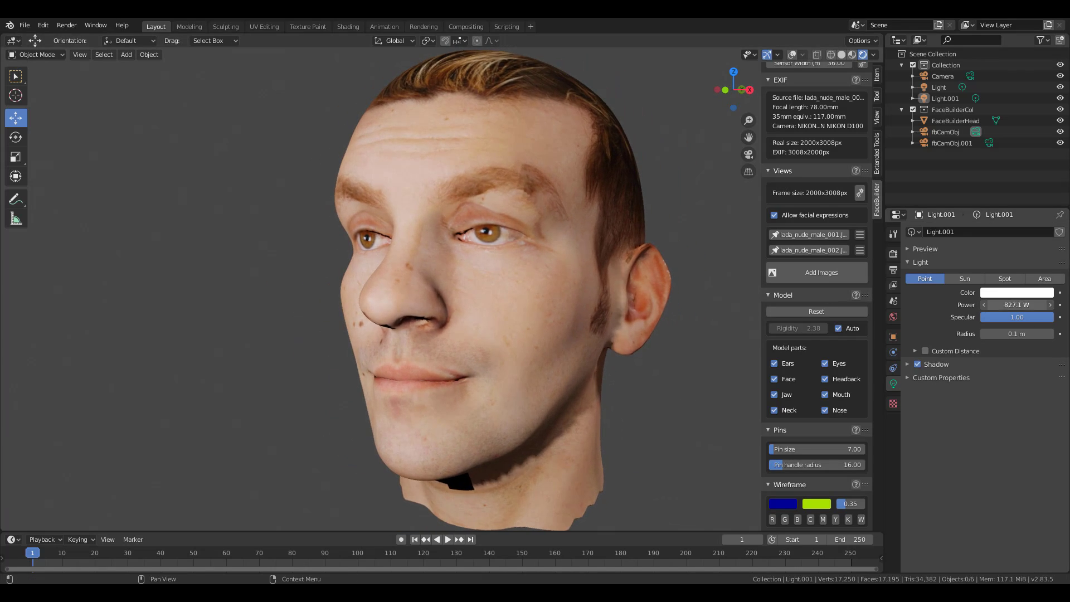
drag(1017, 305, 984, 304)
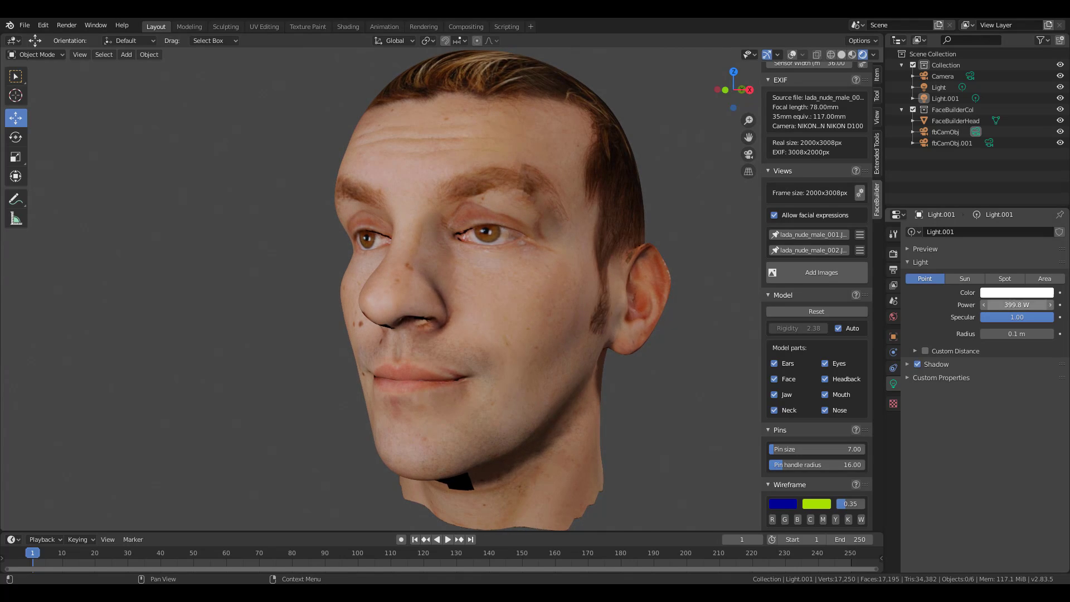